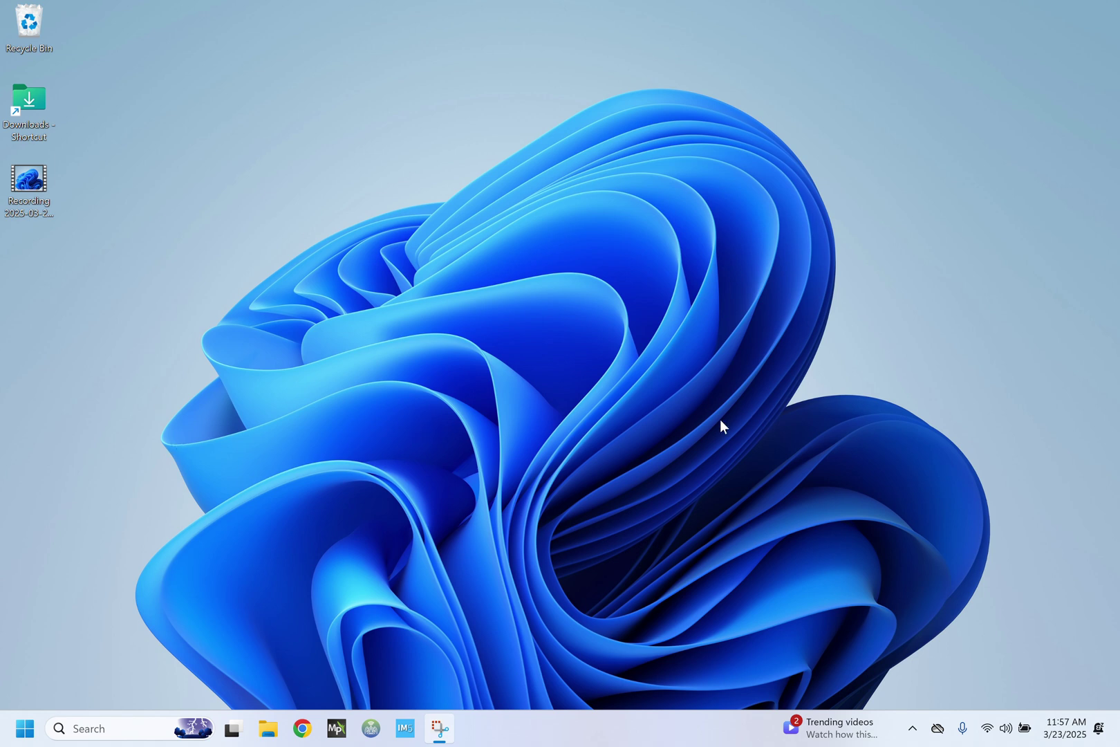
# Step: Find the flight controller's port in Device Manager: ArduPilot on COM5 under Ports (COM & LPT)
pyautogui.click(17, 739)
pyautogui.click(928, 612)
pyautogui.click(162, 720)
pyautogui.write('device')
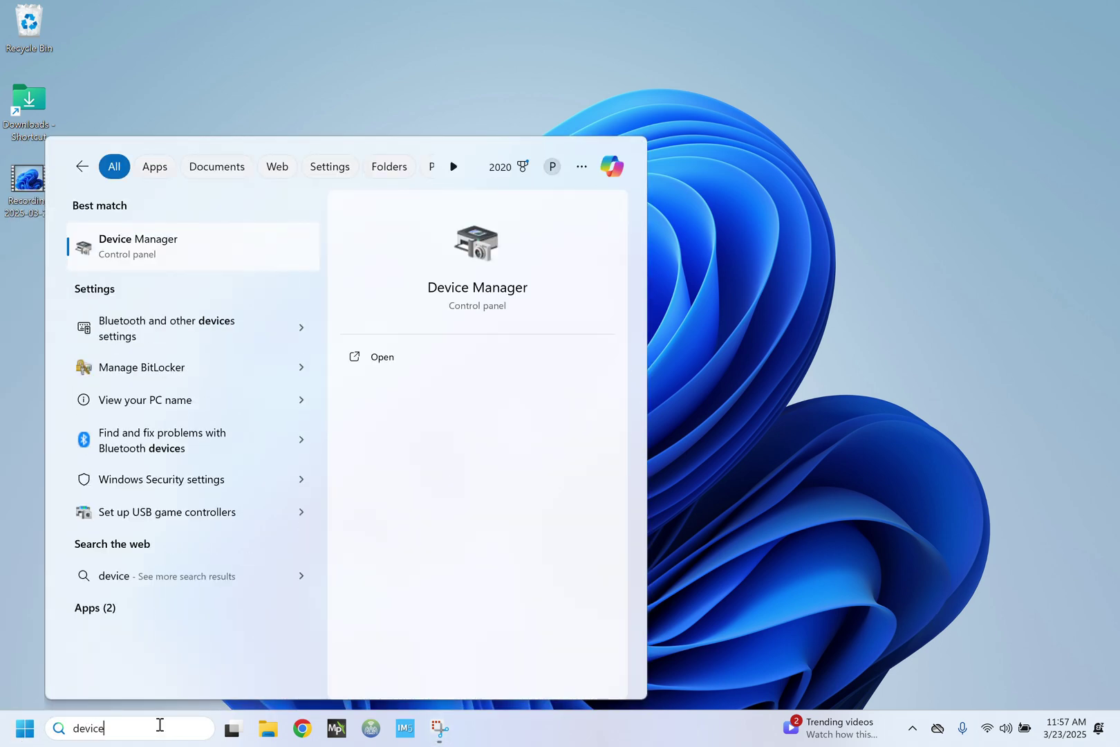
pyautogui.click(142, 253)
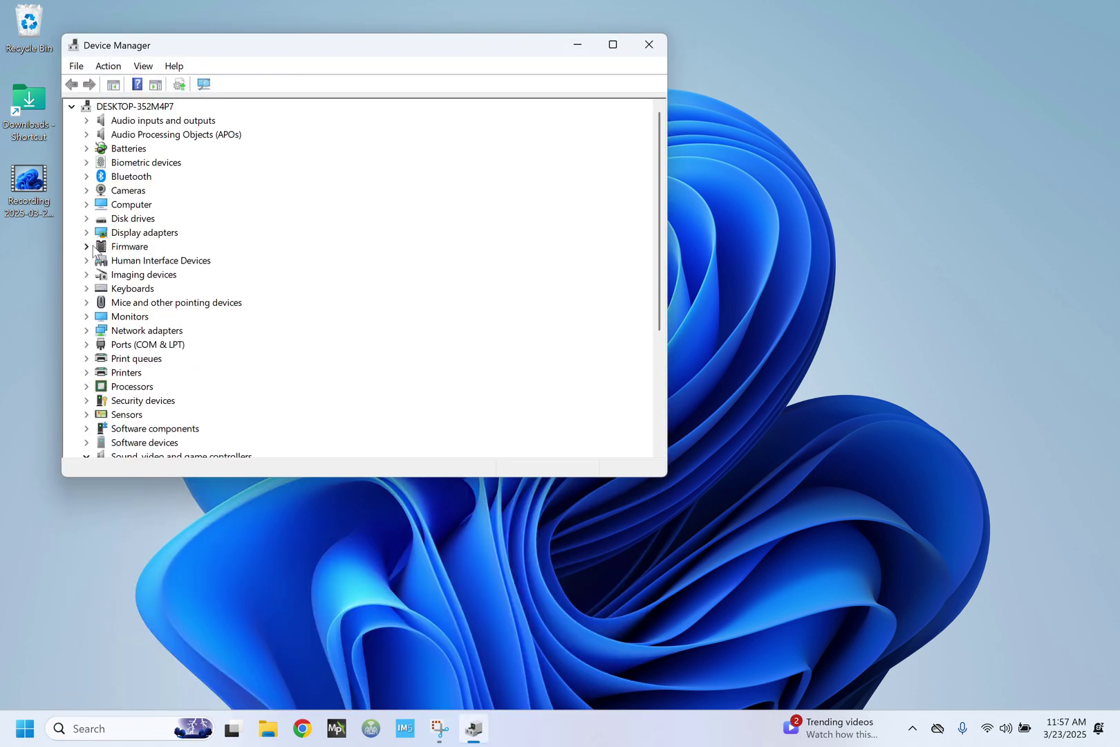
pyautogui.click(87, 344)
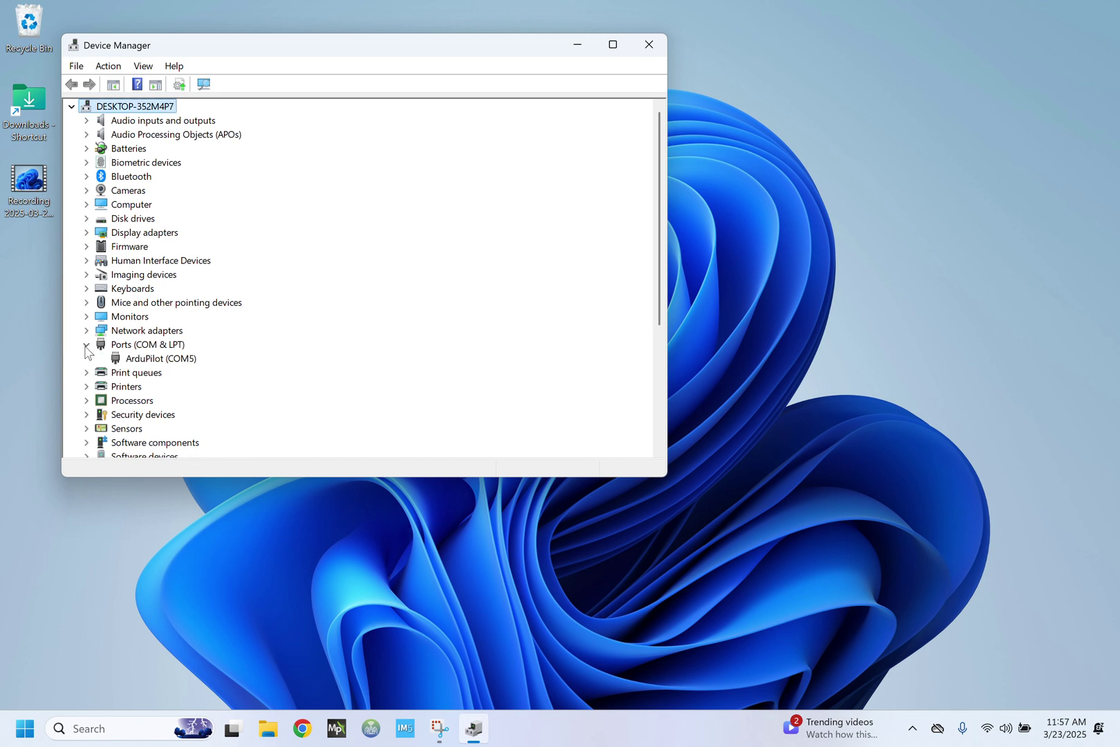
pyautogui.click(132, 358)
pyautogui.click(452, 636)
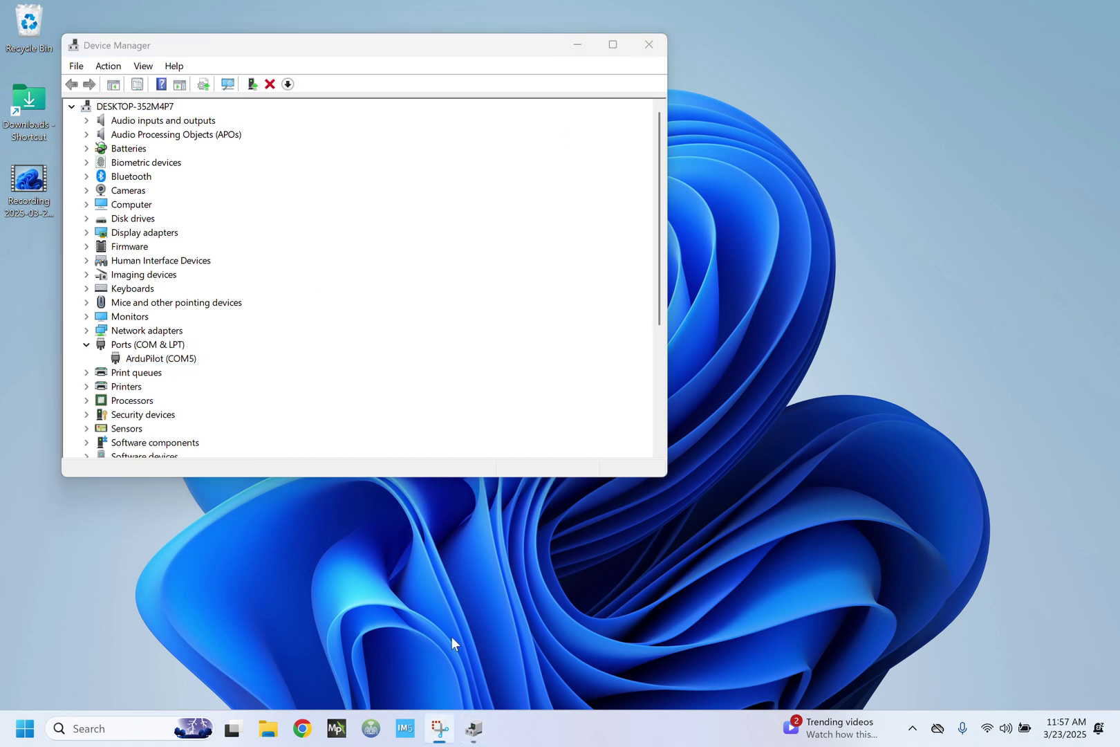
# Step: Close Device Manager, launch Mission Planner, and connect to the quadcopter on COM5 at 921600
pyautogui.click(275, 45)
pyautogui.moveTo(275, 50); pyautogui.dragTo(336, 105)
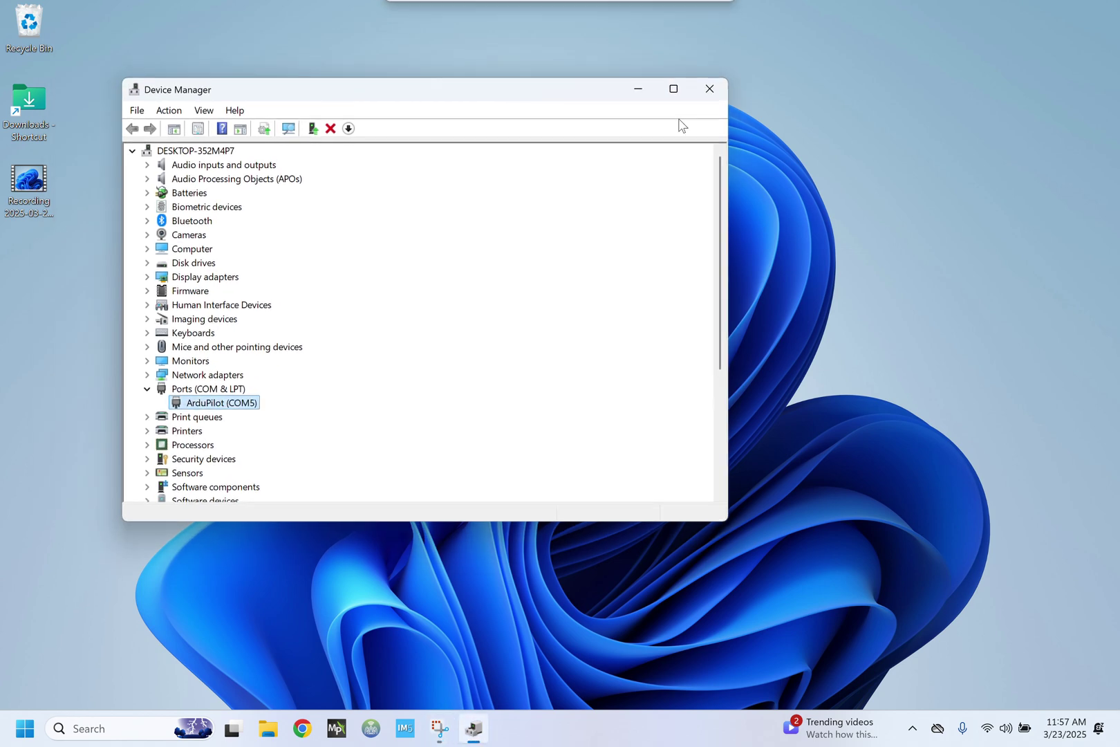
pyautogui.click(713, 95)
pyautogui.click(336, 728)
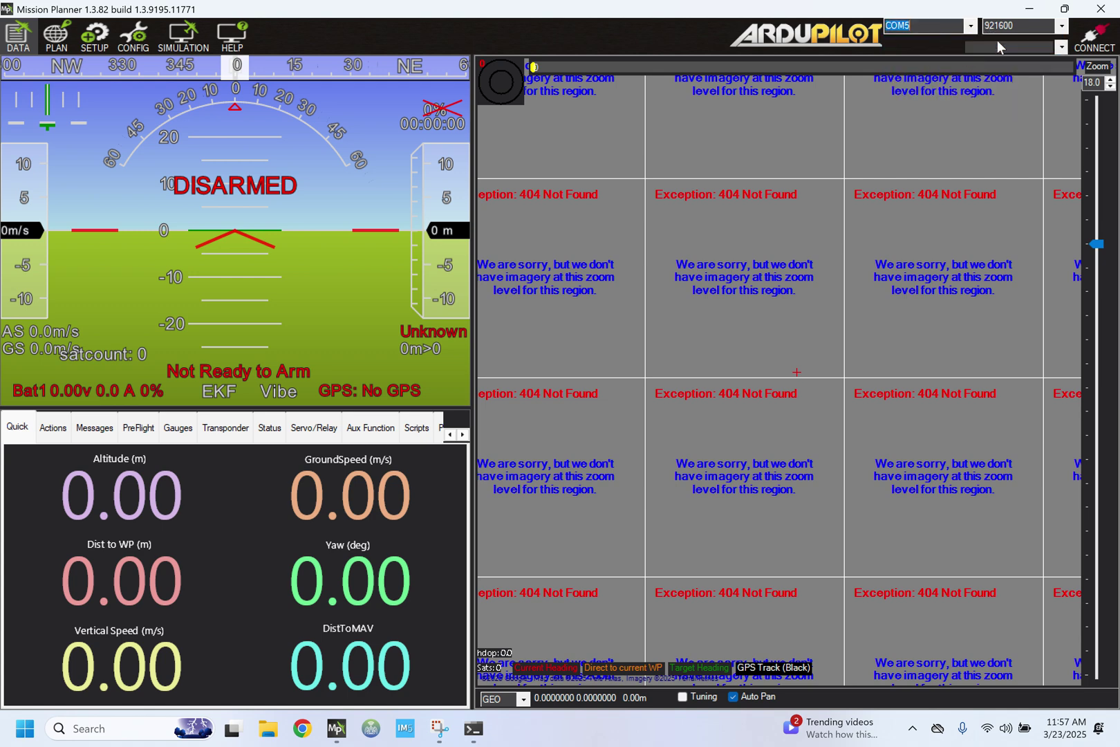
pyautogui.click(1092, 38)
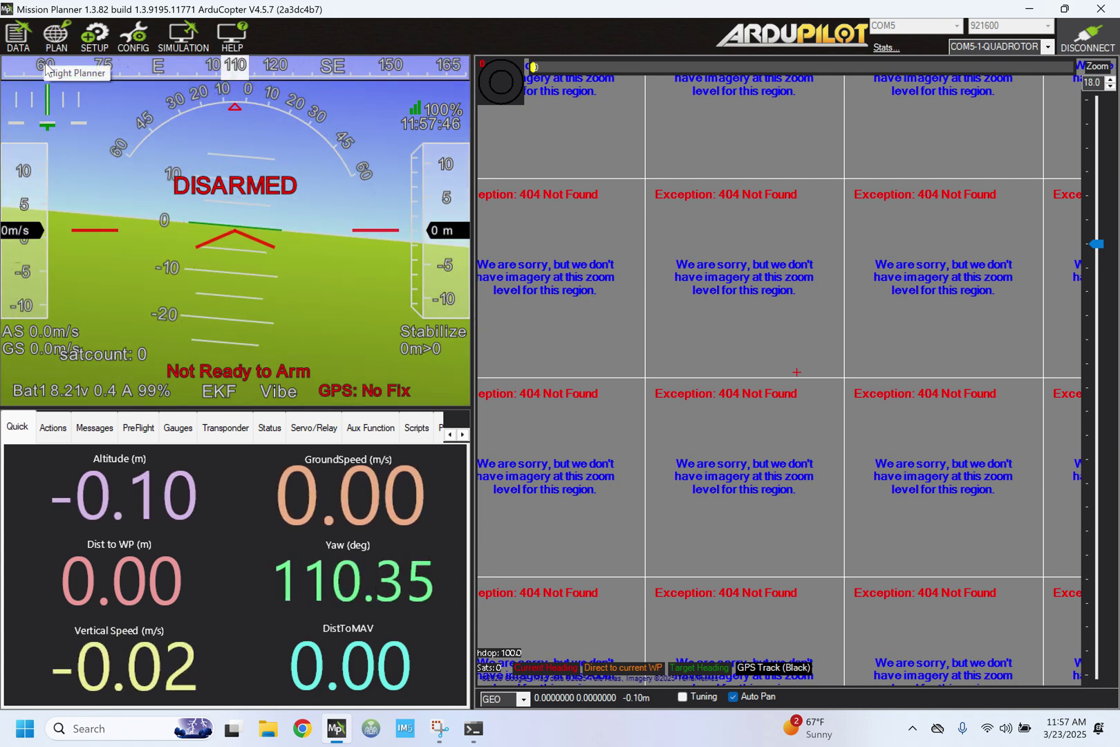
# Step: Bring up the planning map and zoom in on the four waypoint markers over the sports field
pyautogui.click(62, 28)
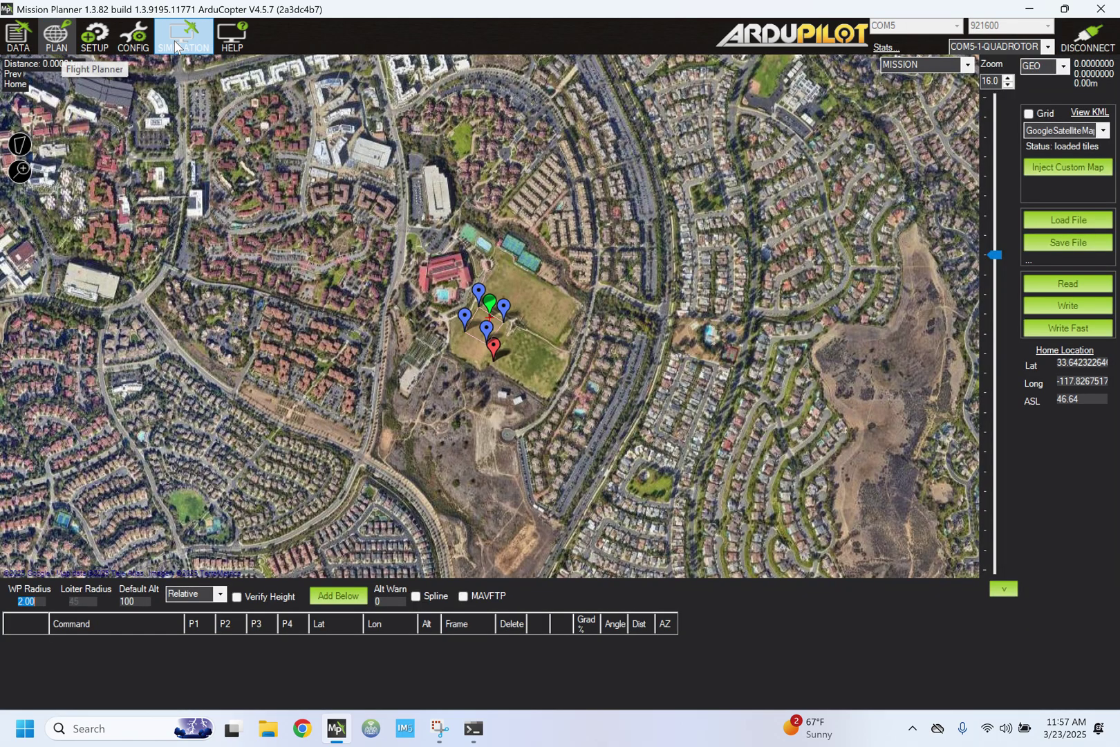
pyautogui.scroll(1, 495, 333)
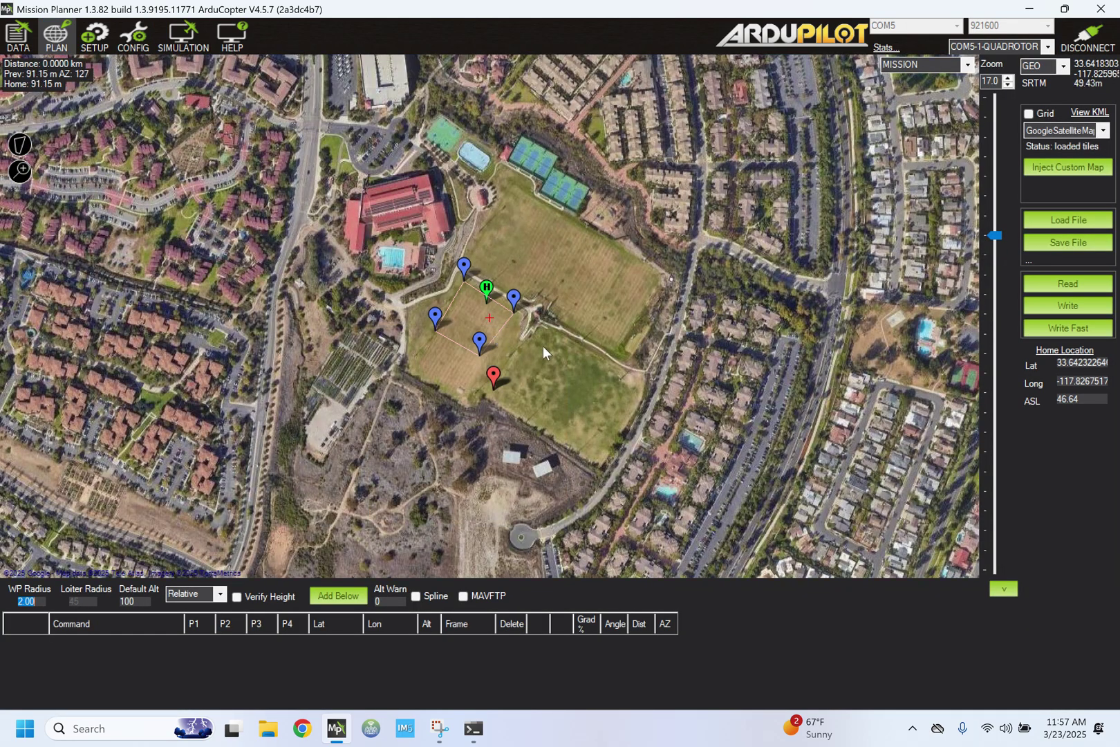
pyautogui.scroll(1, 547, 326)
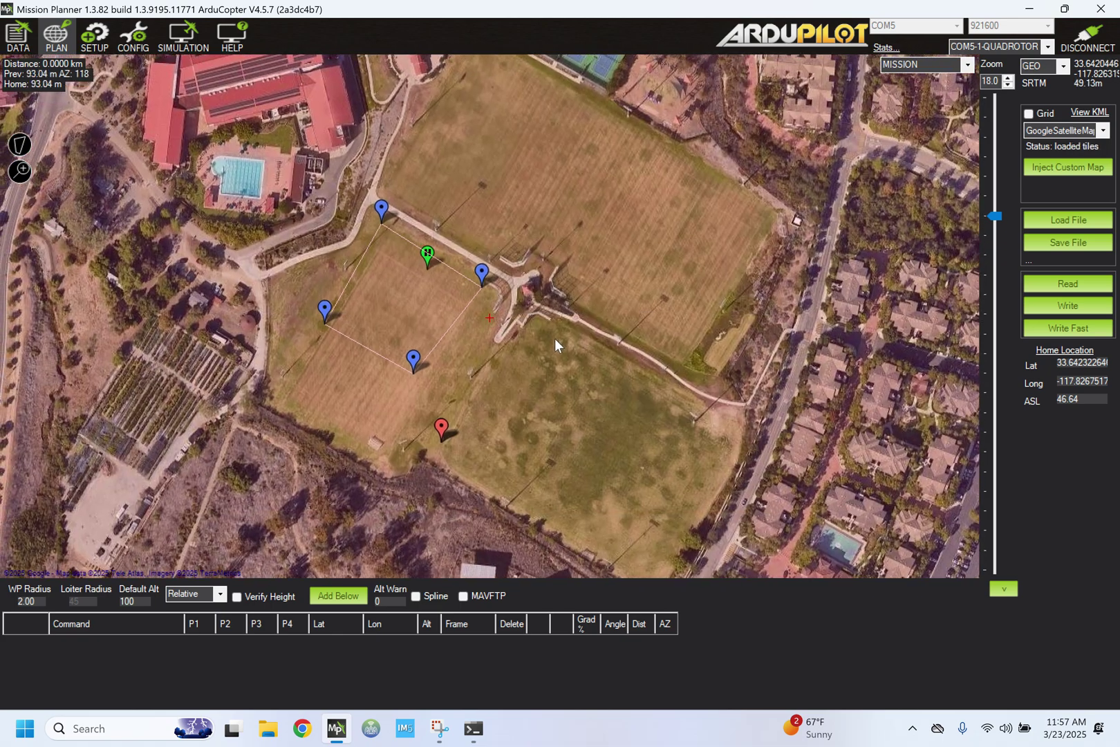
pyautogui.scroll(-1, 554, 337)
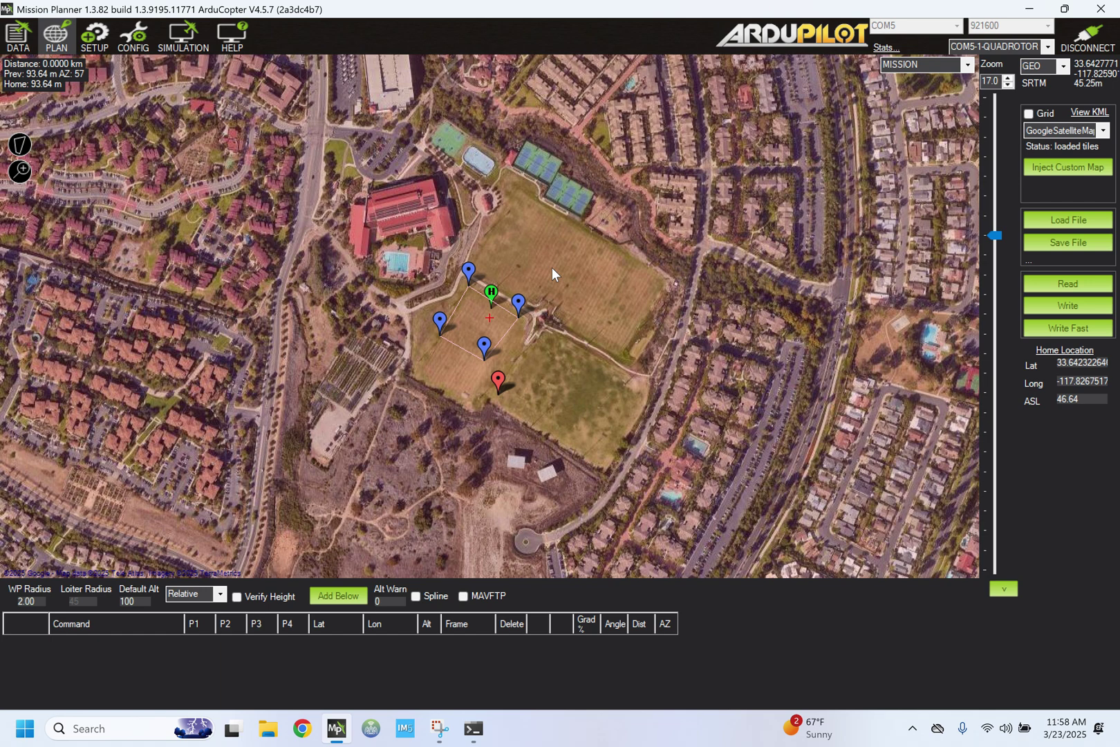
# Step: Prefetch satellite map tiles for the visible area at zoom levels 1 to 20
pyautogui.rightClick(553, 266)
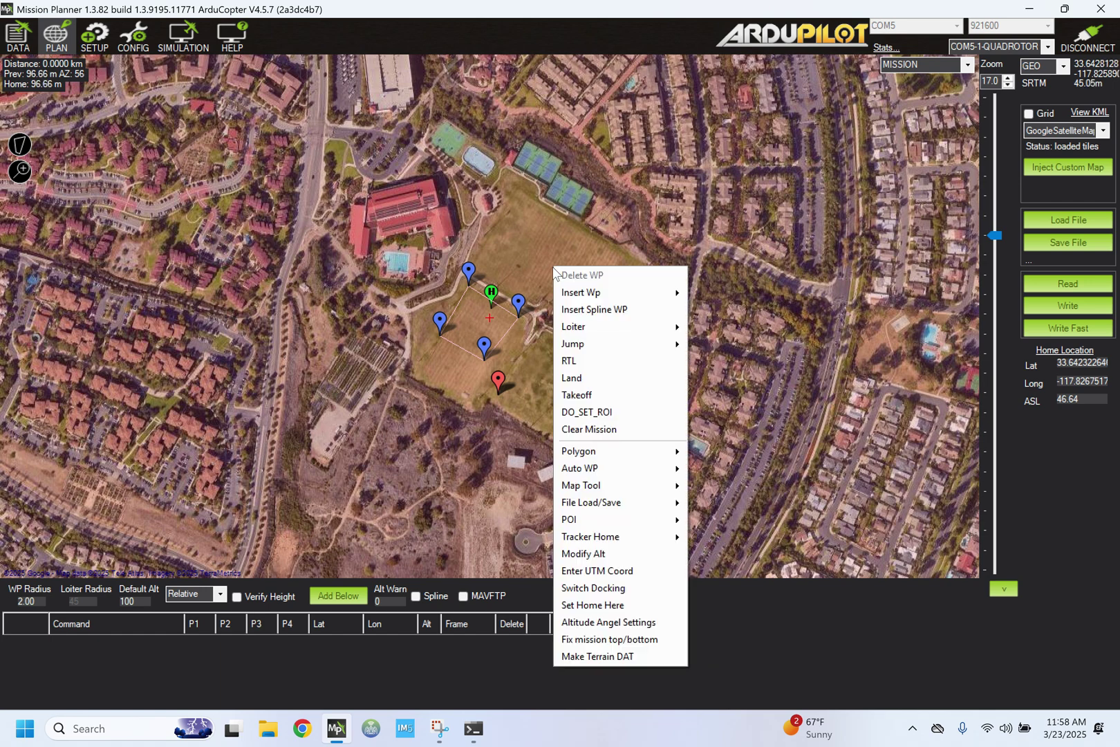
pyautogui.moveTo(579, 486)
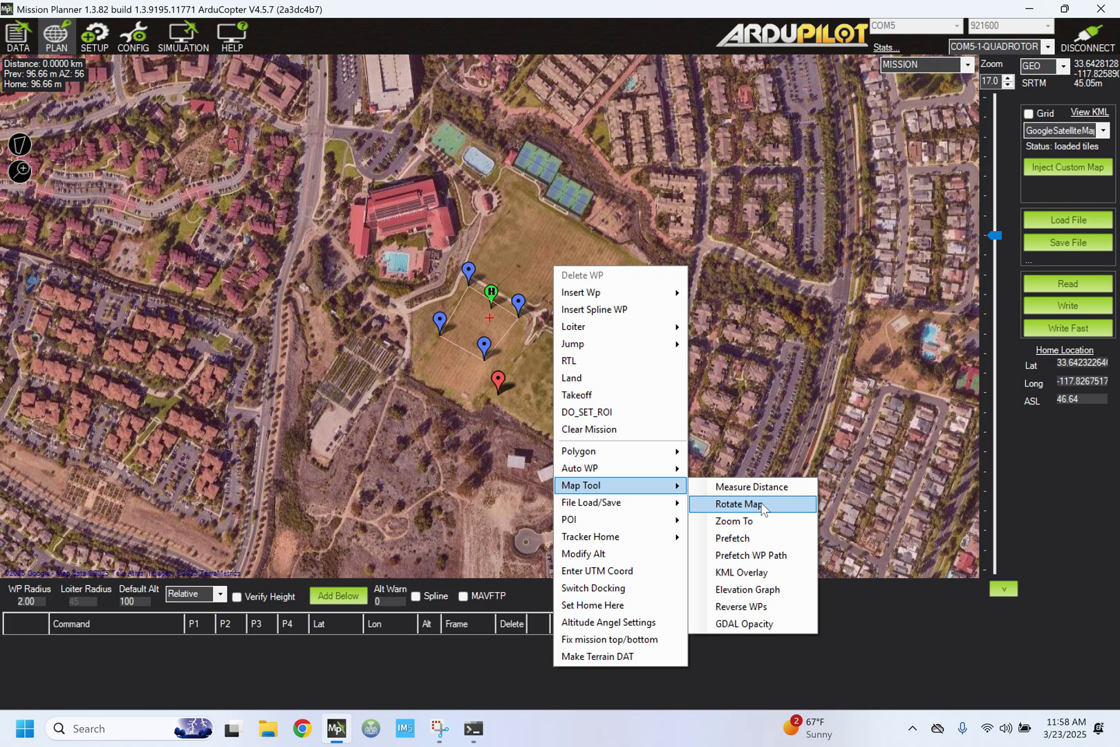
pyautogui.click(757, 544)
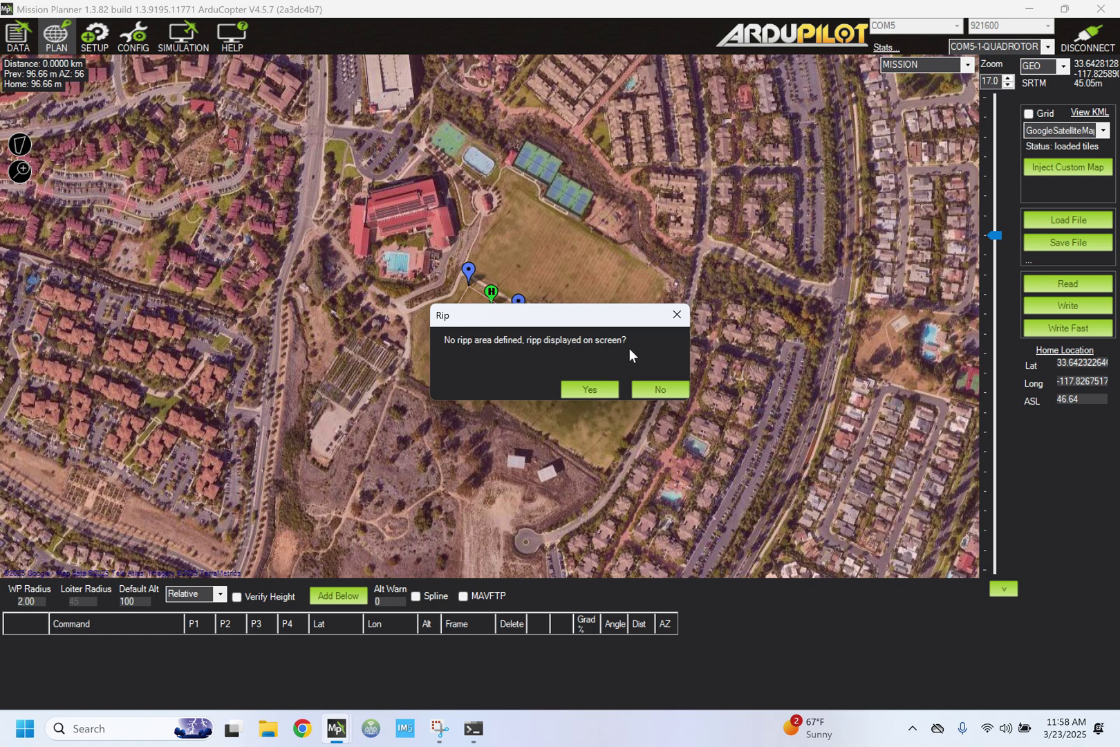
pyautogui.click(589, 389)
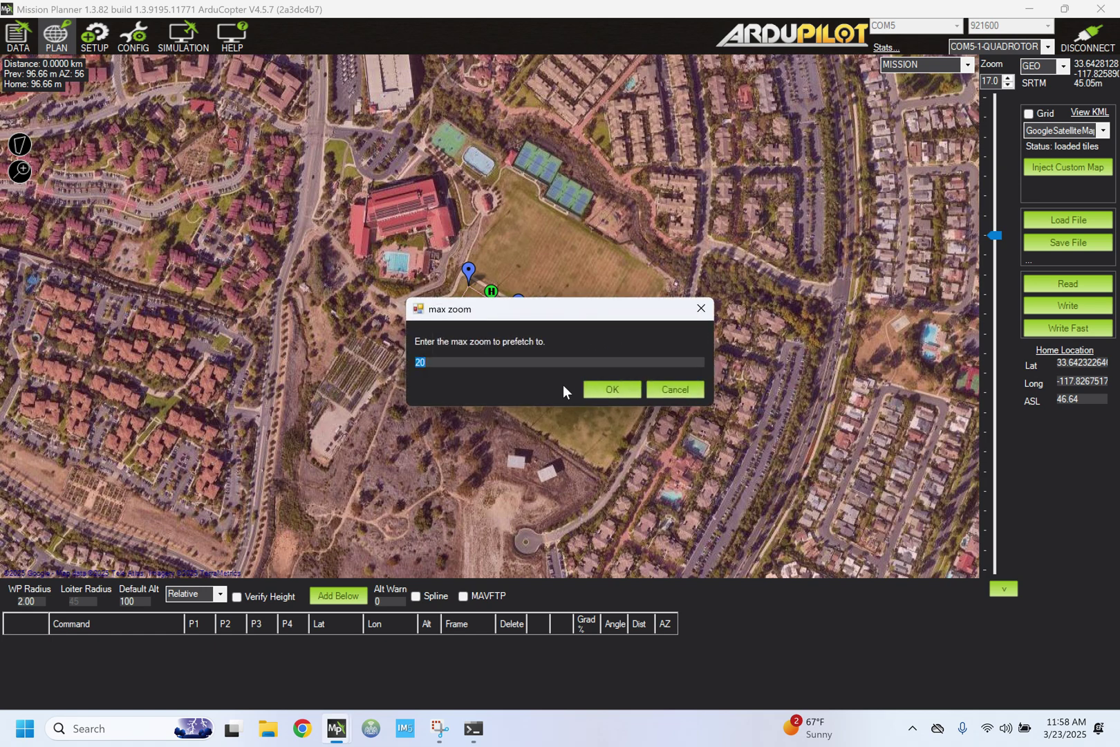
pyautogui.click(601, 387)
pyautogui.click(608, 397)
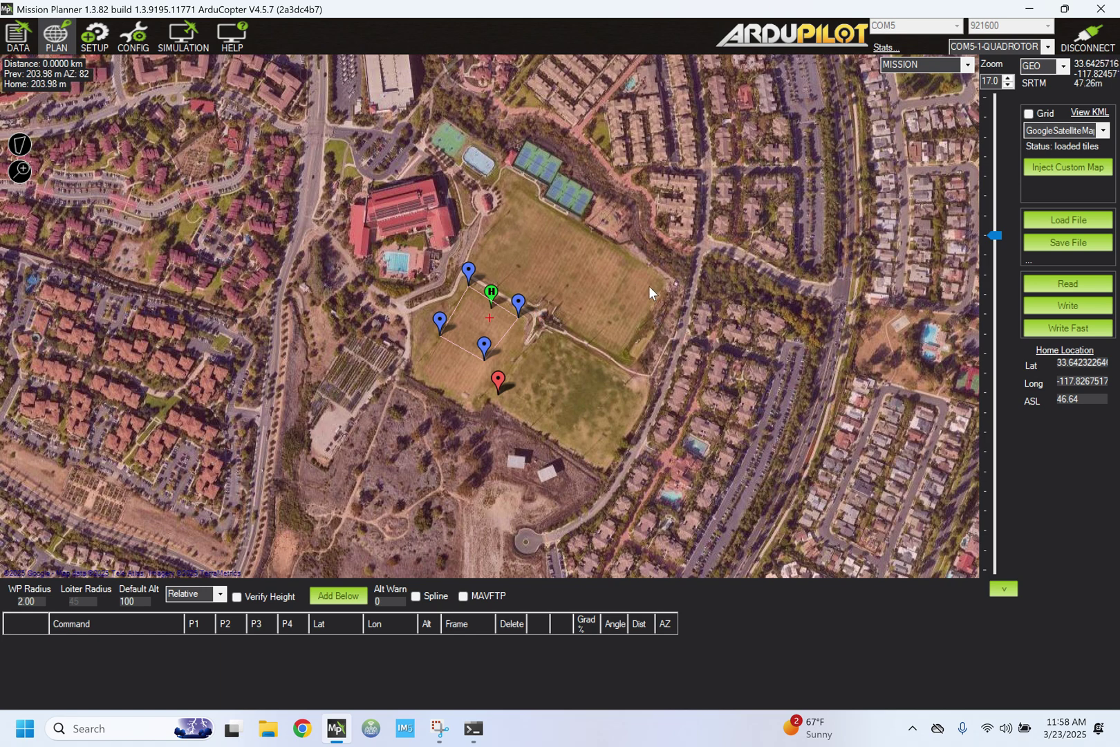
# Step: Switch the plan type to FENCE, turn off the tip, and read the drone's four-vertex fence
pyautogui.click(968, 66)
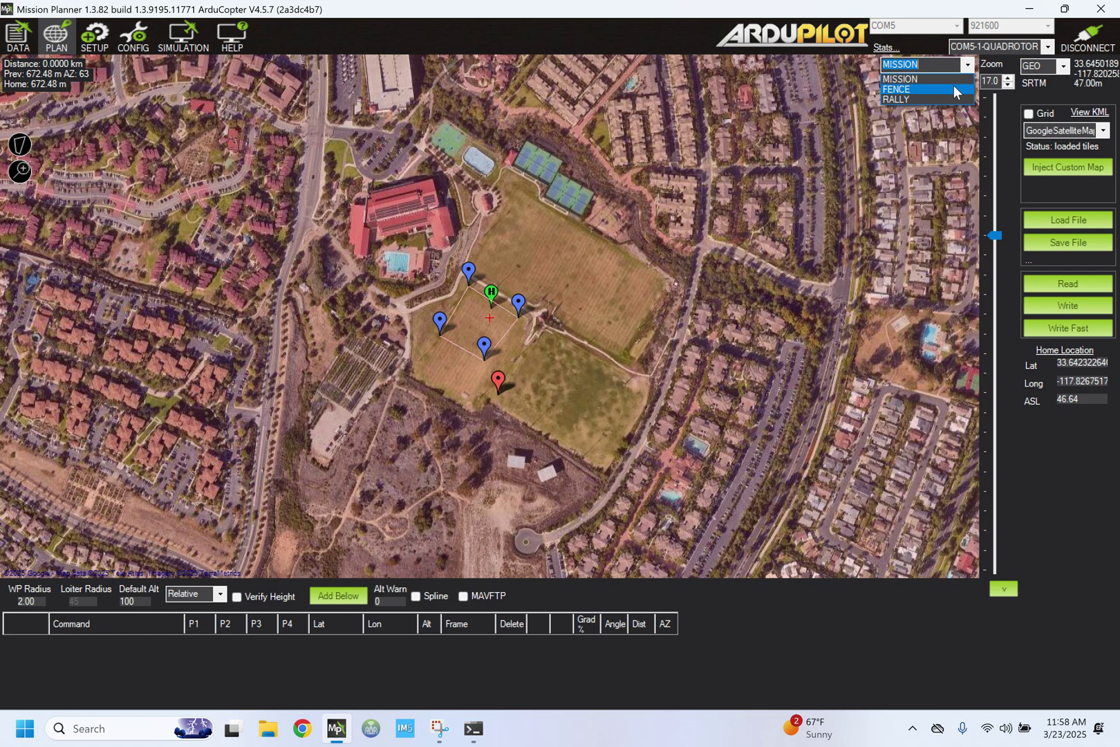
pyautogui.click(954, 85)
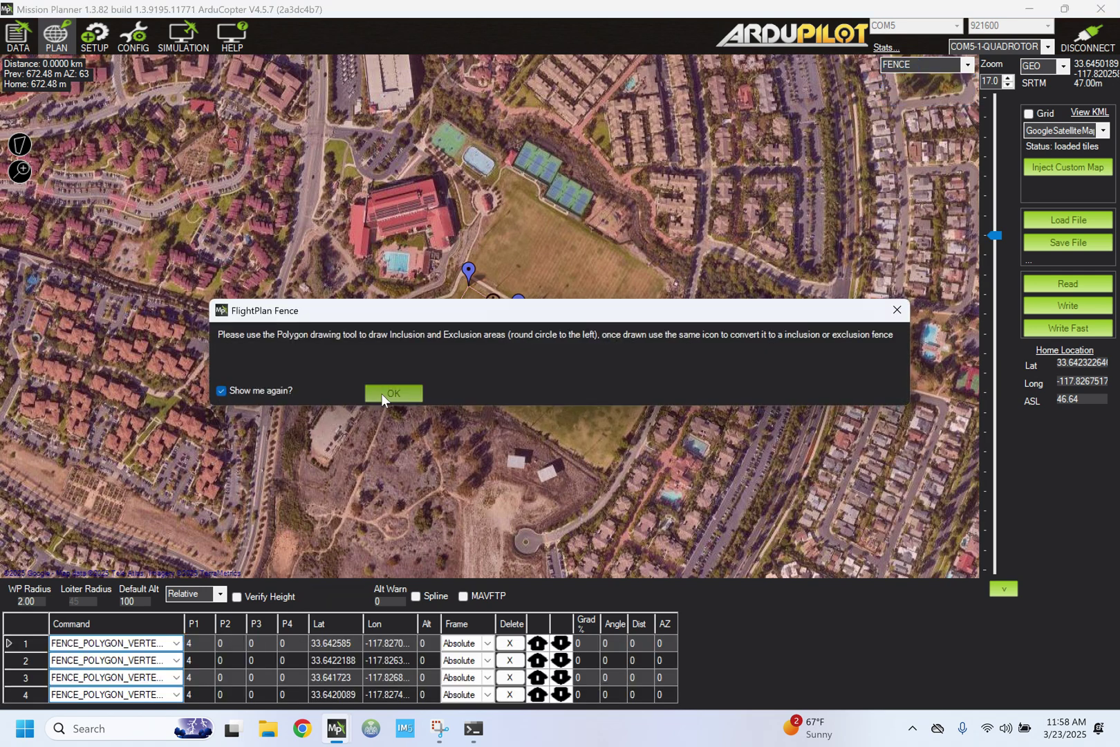
pyautogui.click(381, 393)
pyautogui.click(277, 389)
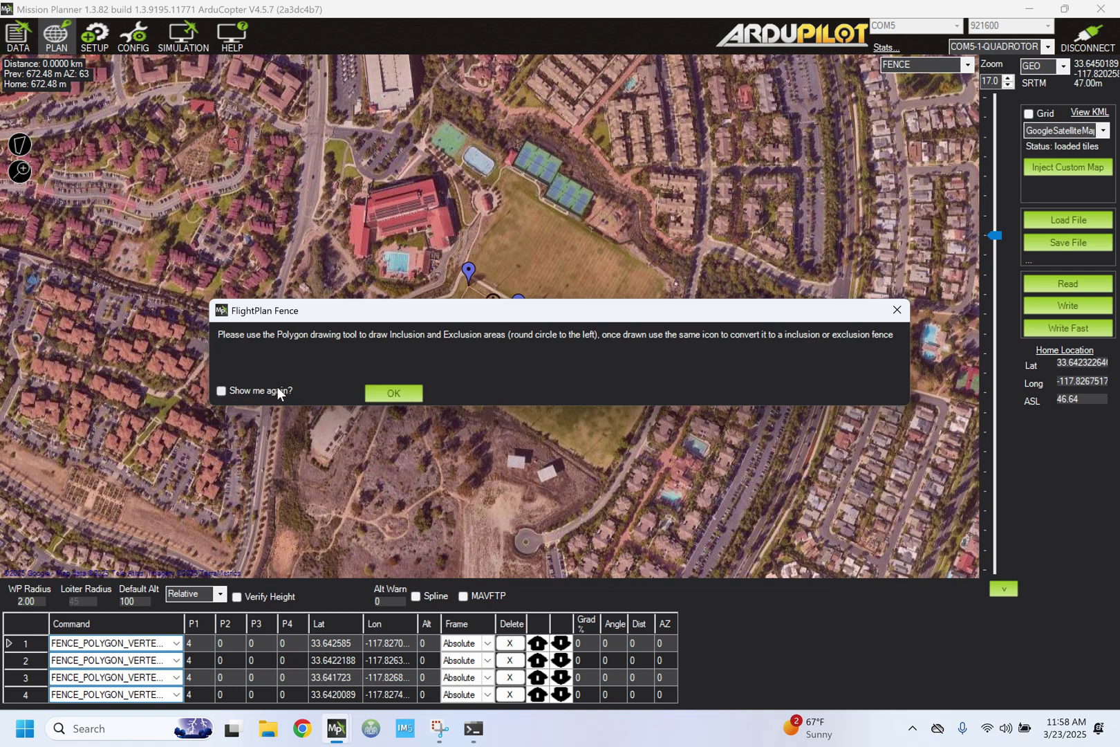
pyautogui.click(395, 389)
pyautogui.scroll(1, 458, 365)
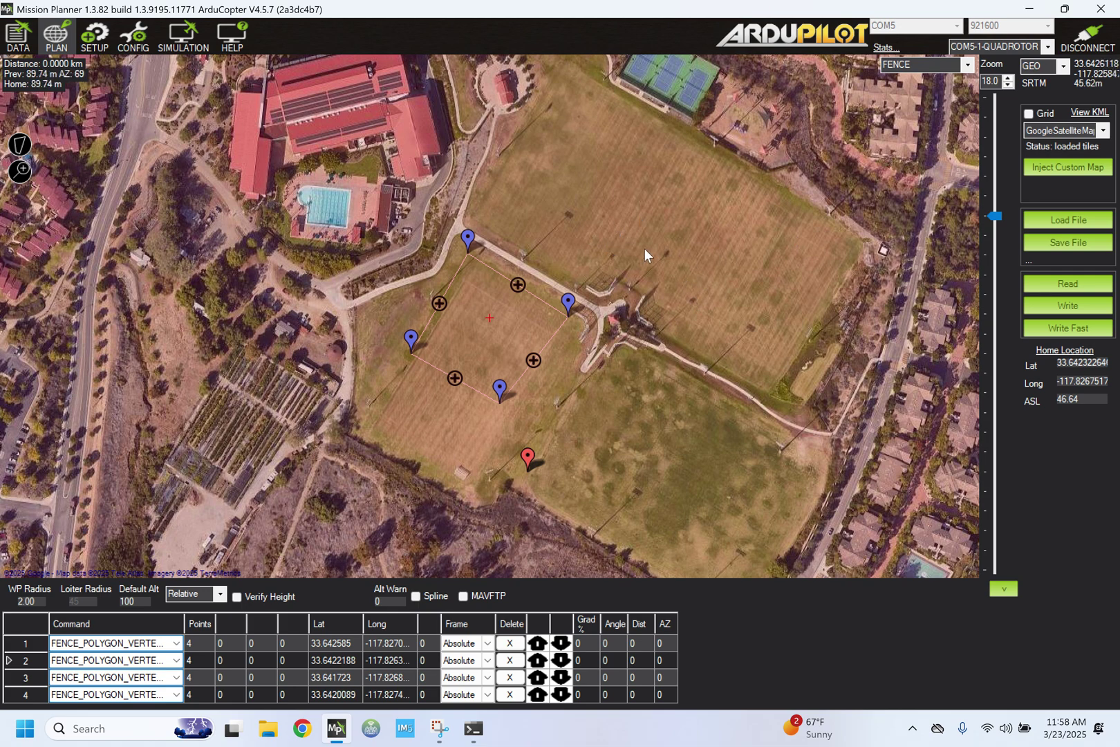
pyautogui.click(1057, 283)
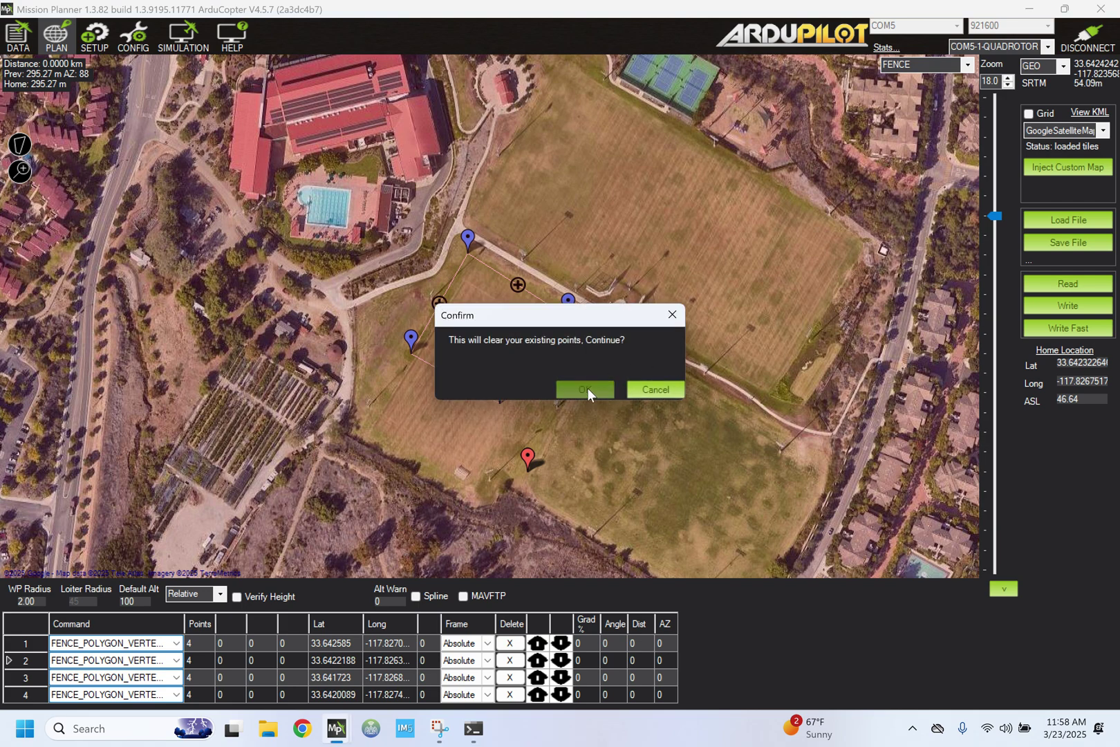
pyautogui.click(587, 387)
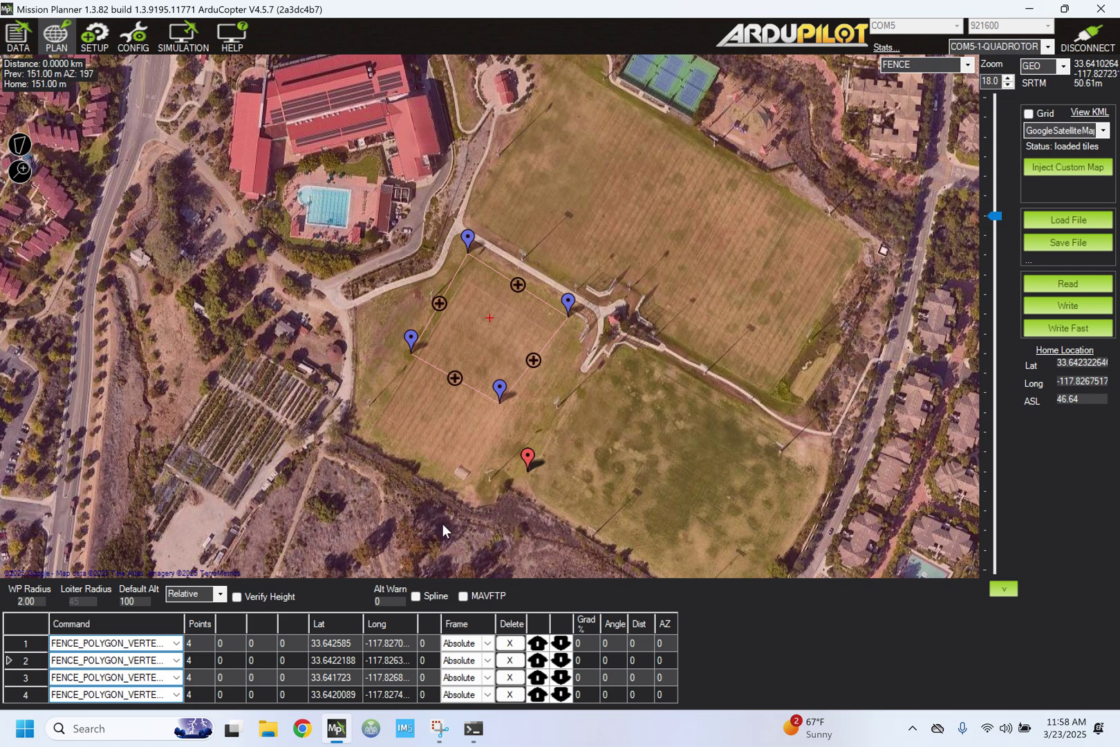
# Step: Clear the old fence points and draw a four-corner, roughly square polygon over the grass field
pyautogui.rightClick(646, 240)
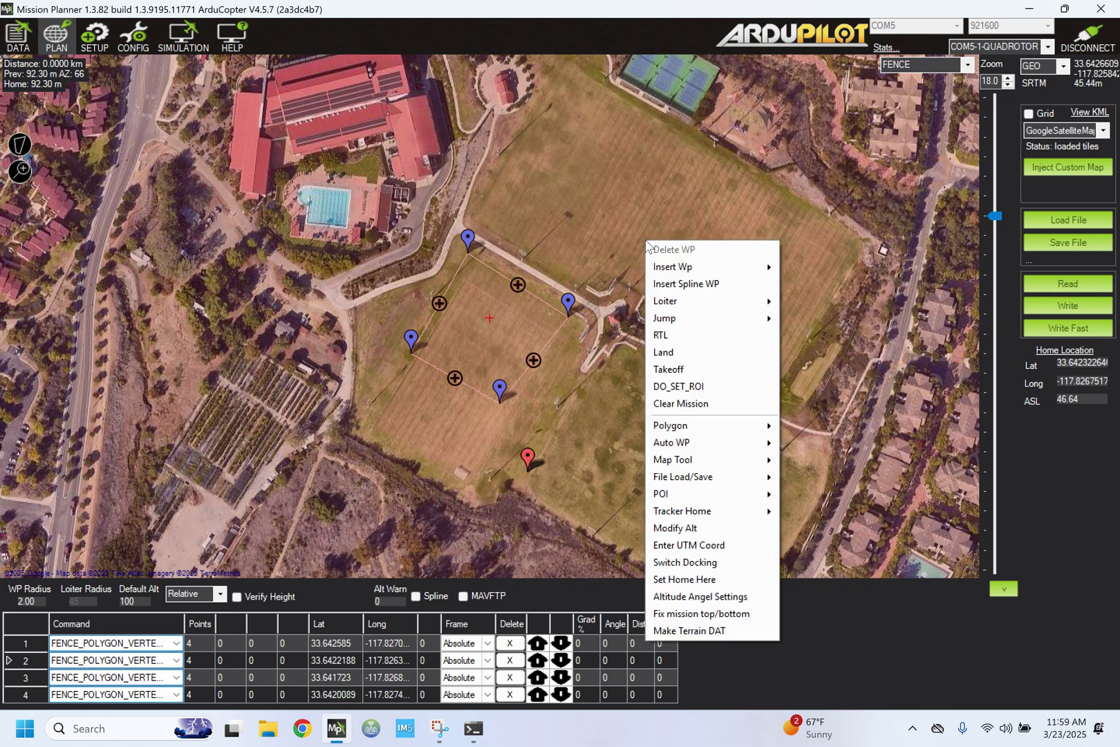
pyautogui.click(678, 403)
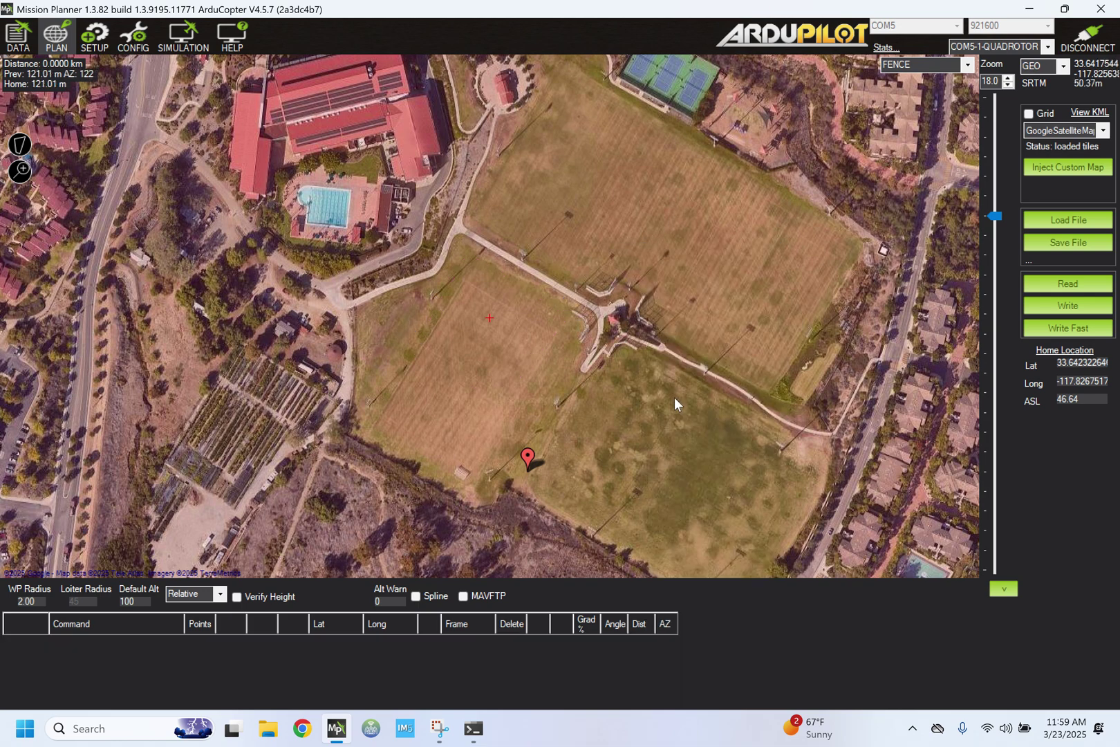
pyautogui.click(21, 146)
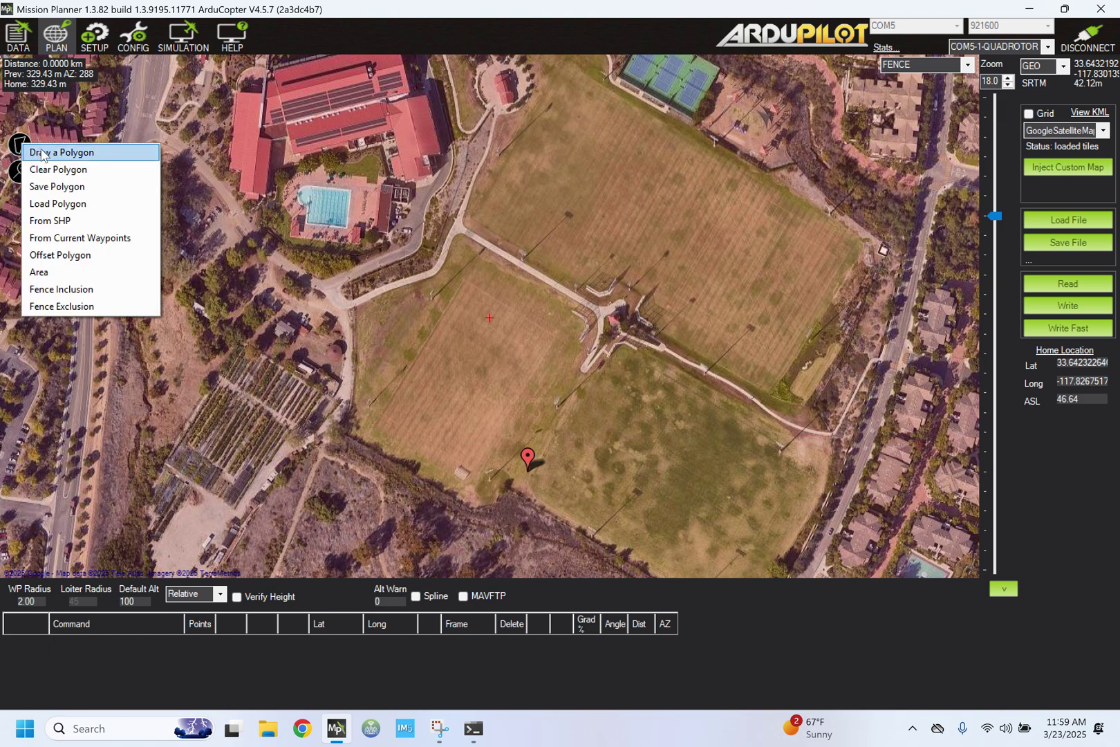
pyautogui.click(43, 153)
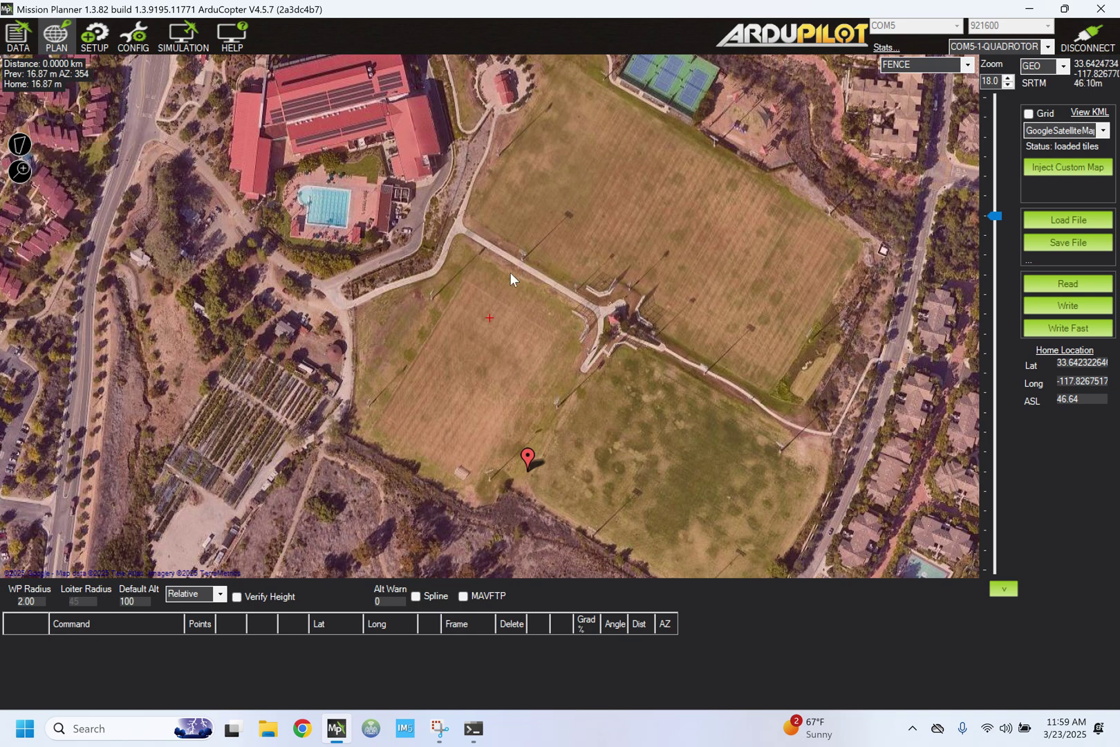
pyautogui.click(470, 245)
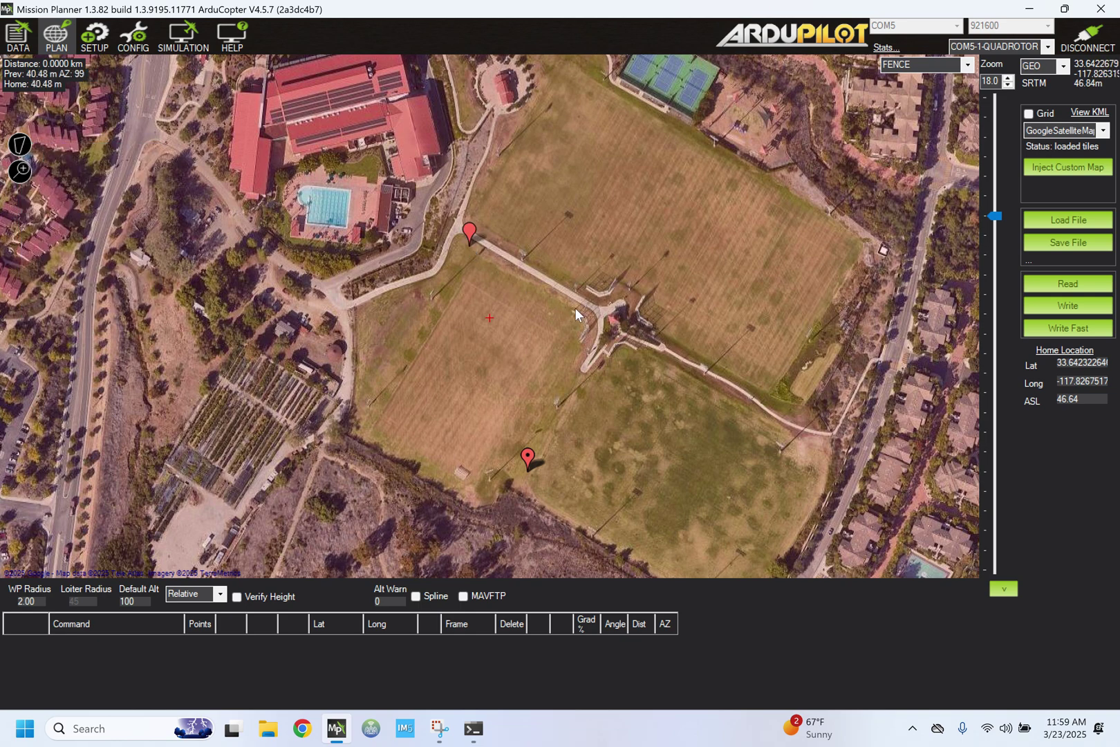
pyautogui.click(578, 308)
pyautogui.click(495, 401)
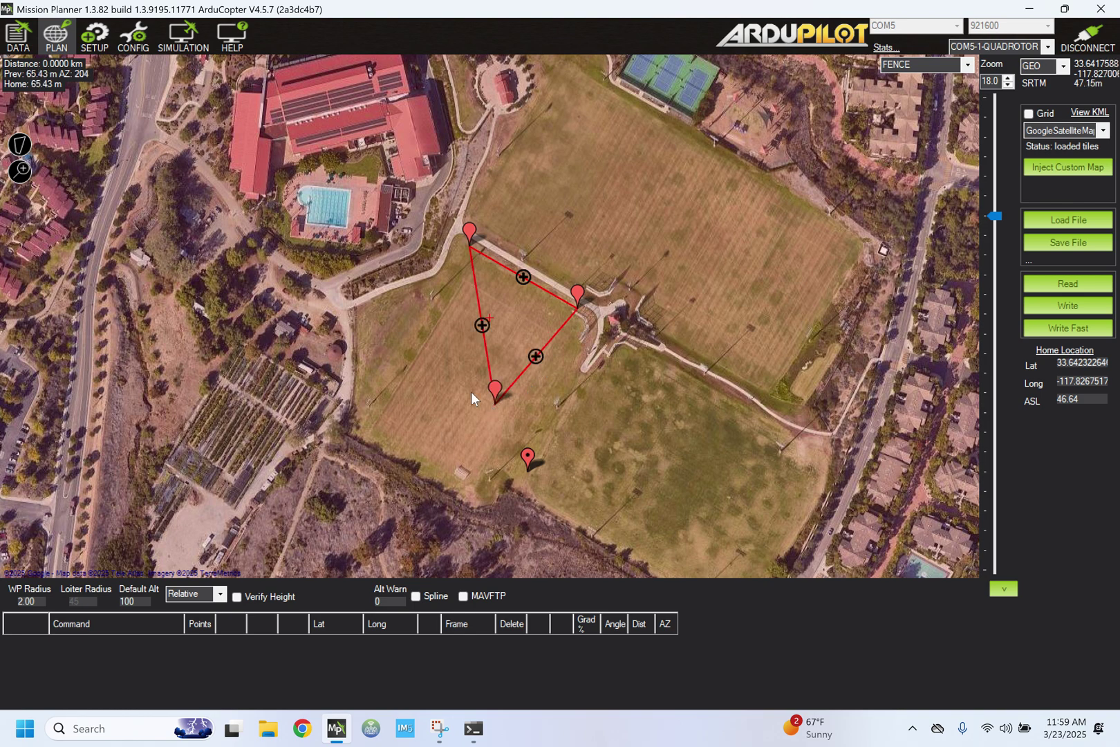
pyautogui.click(406, 358)
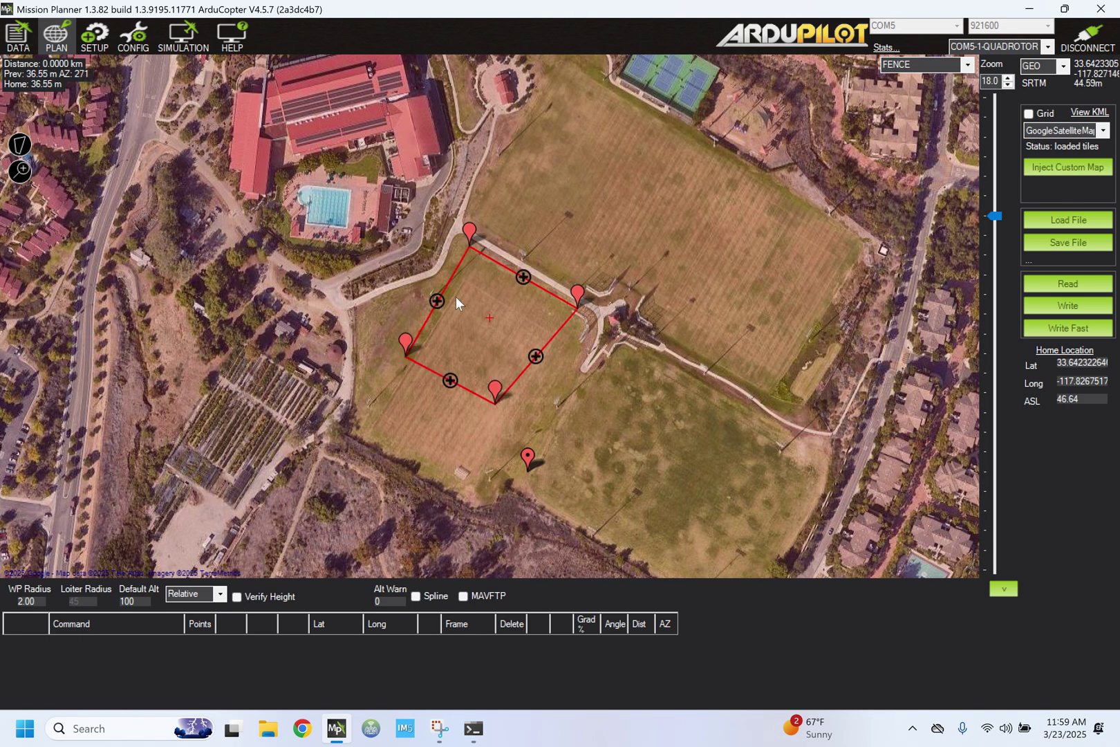
pyautogui.moveTo(414, 345)
pyautogui.mouseDown()
pyautogui.moveTo(396, 331)
pyautogui.moveTo(396, 370)
pyautogui.moveTo(405, 353)
pyautogui.mouseUp()
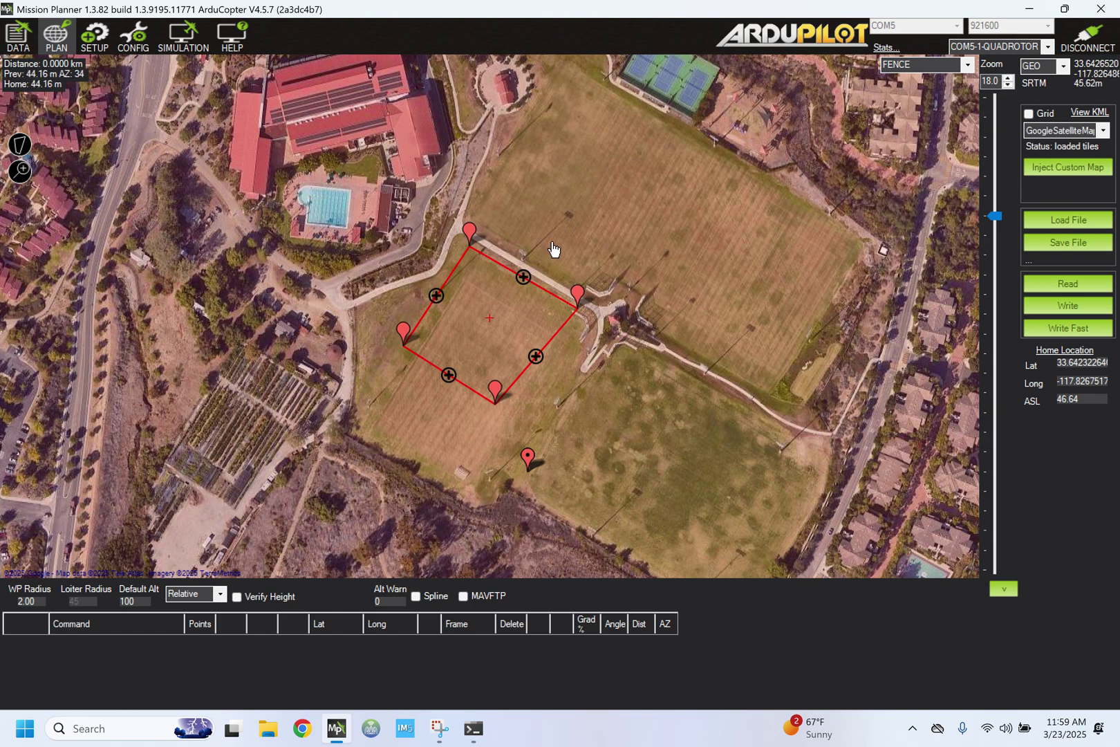
# Step: Make the polygon a Fence Inclusion and write its four vertices to the drone
pyautogui.click(22, 146)
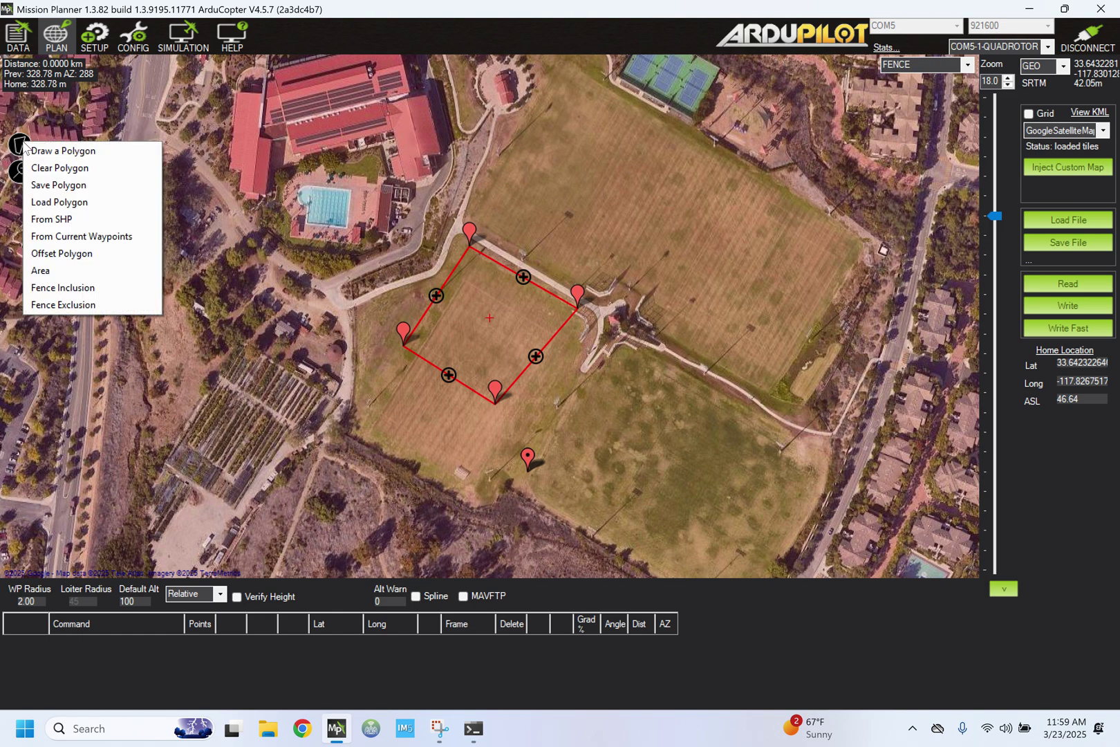
pyautogui.click(88, 287)
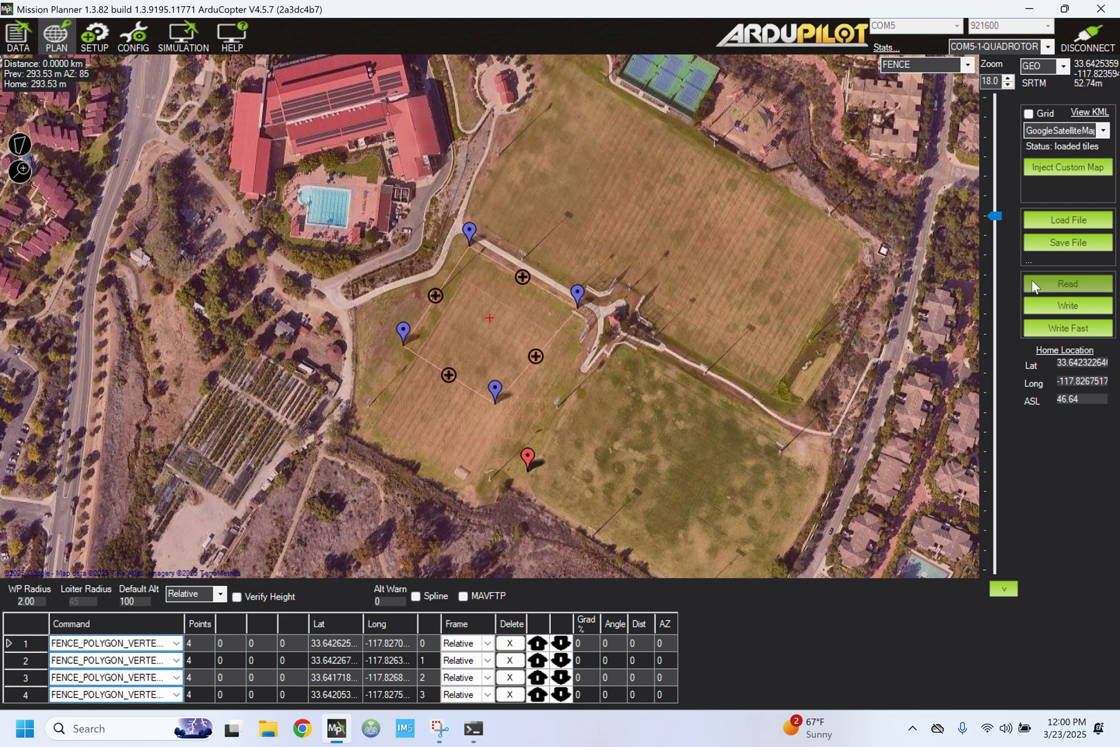
pyautogui.click(1094, 305)
# Step: Clear the local fence and read it back, confirming the same four vertices return
pyautogui.rightClick(657, 249)
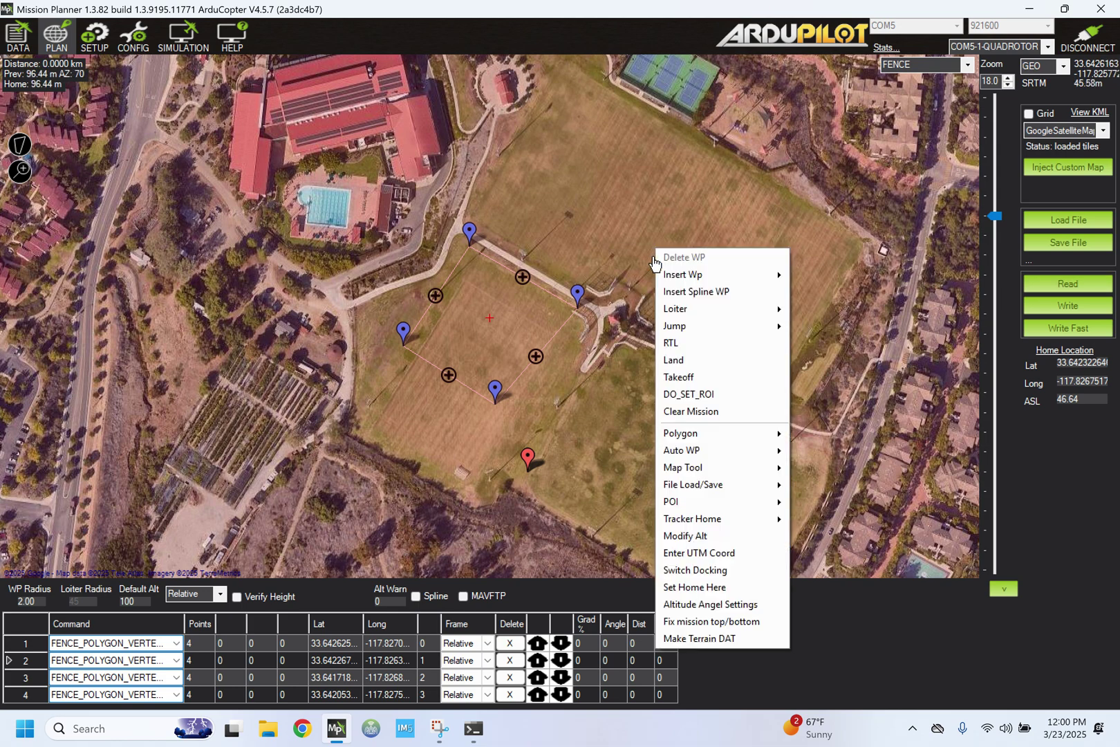
pyautogui.click(685, 412)
pyautogui.click(1070, 282)
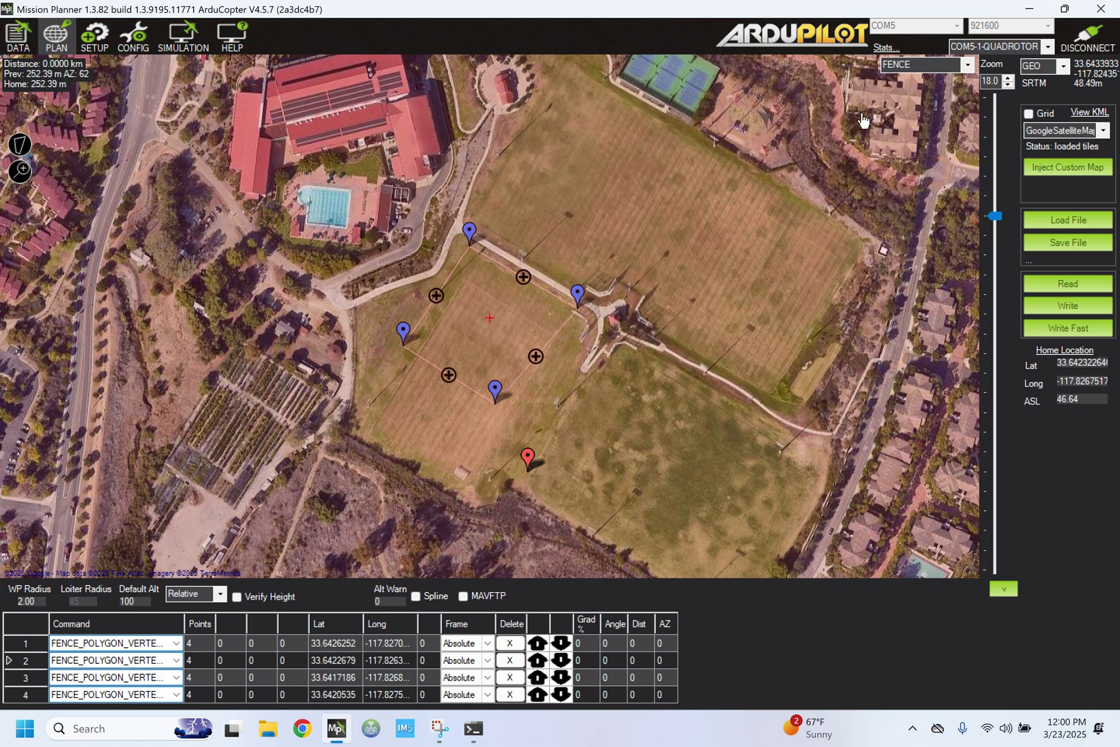
pyautogui.click(966, 65)
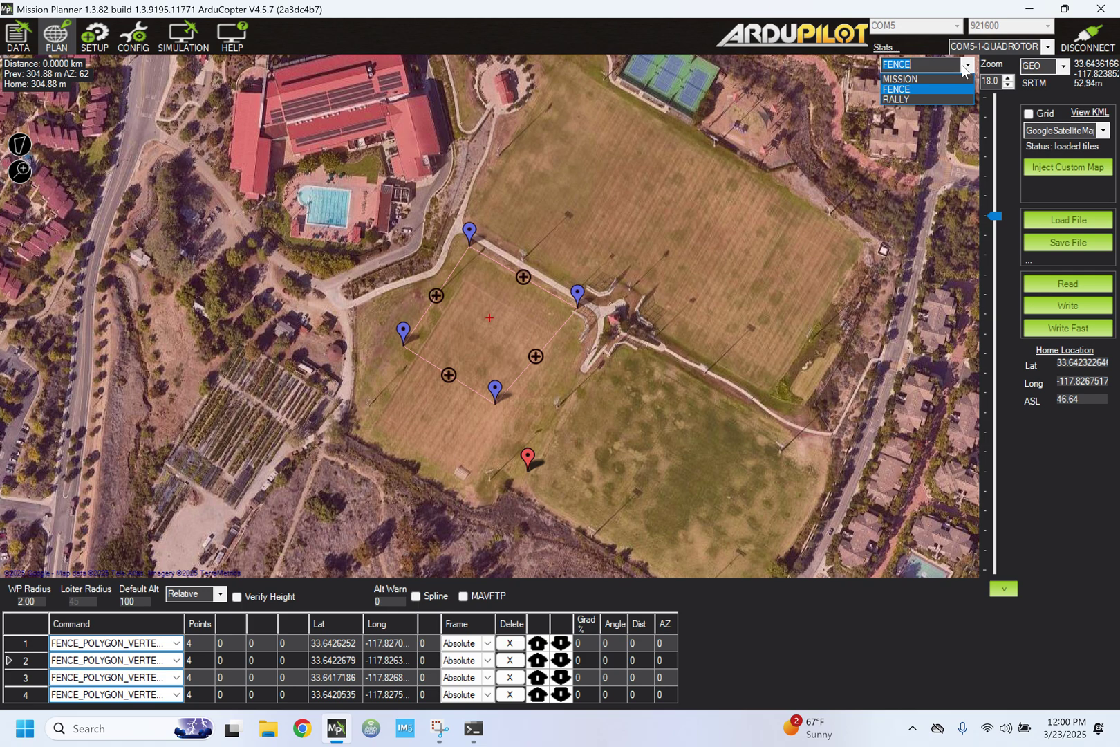
# Step: Switch to MISSION, clear planned items, and read back TAKEOFF, two WAYPOINTs and RETURN_TO_LAUNCH
pyautogui.click(926, 81)
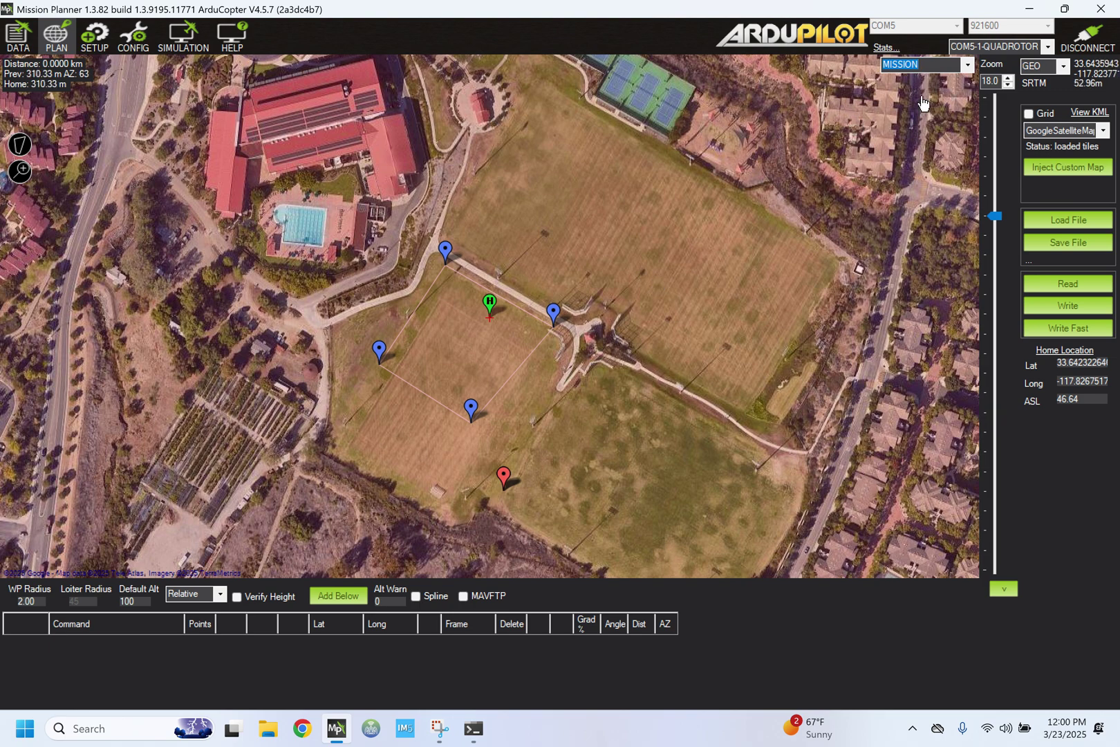
pyautogui.moveTo(573, 282); pyautogui.dragTo(602, 257)
pyautogui.rightClick(587, 216)
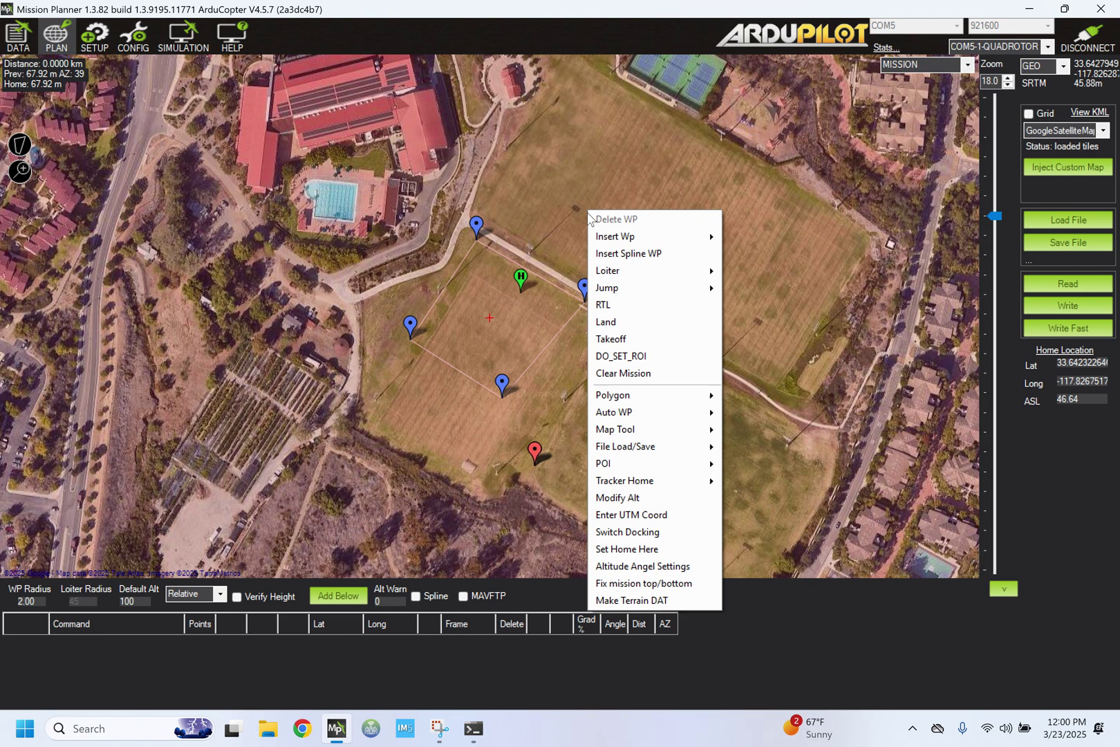
pyautogui.click(610, 371)
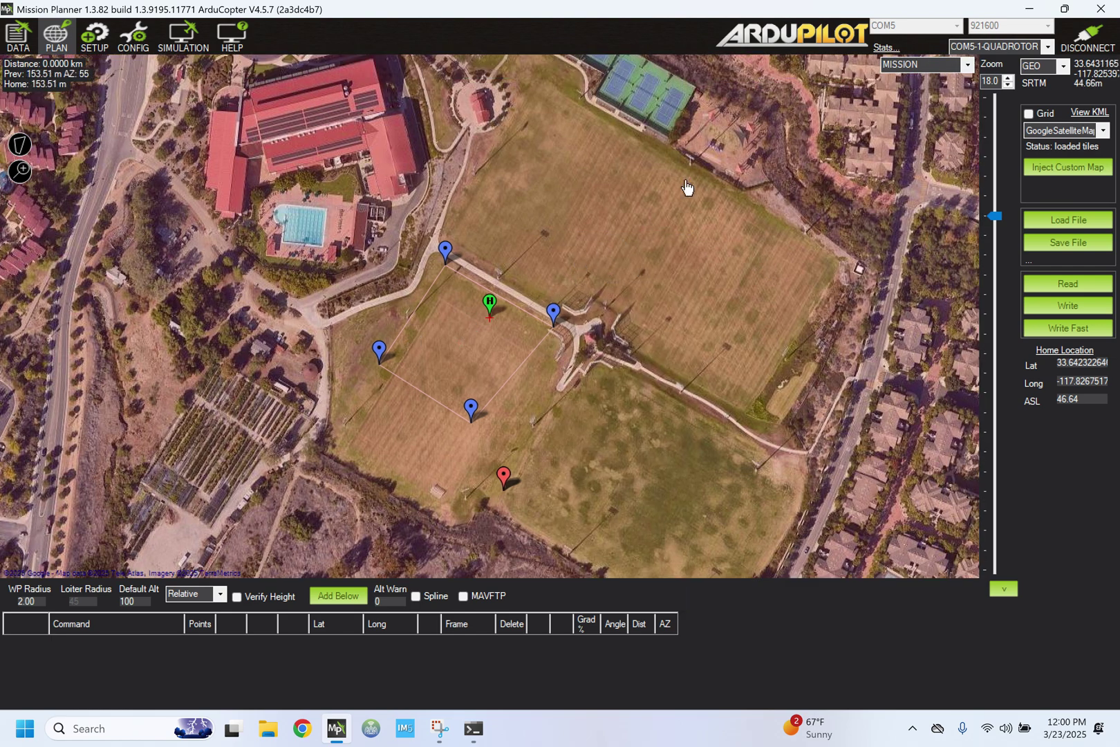
pyautogui.click(1049, 289)
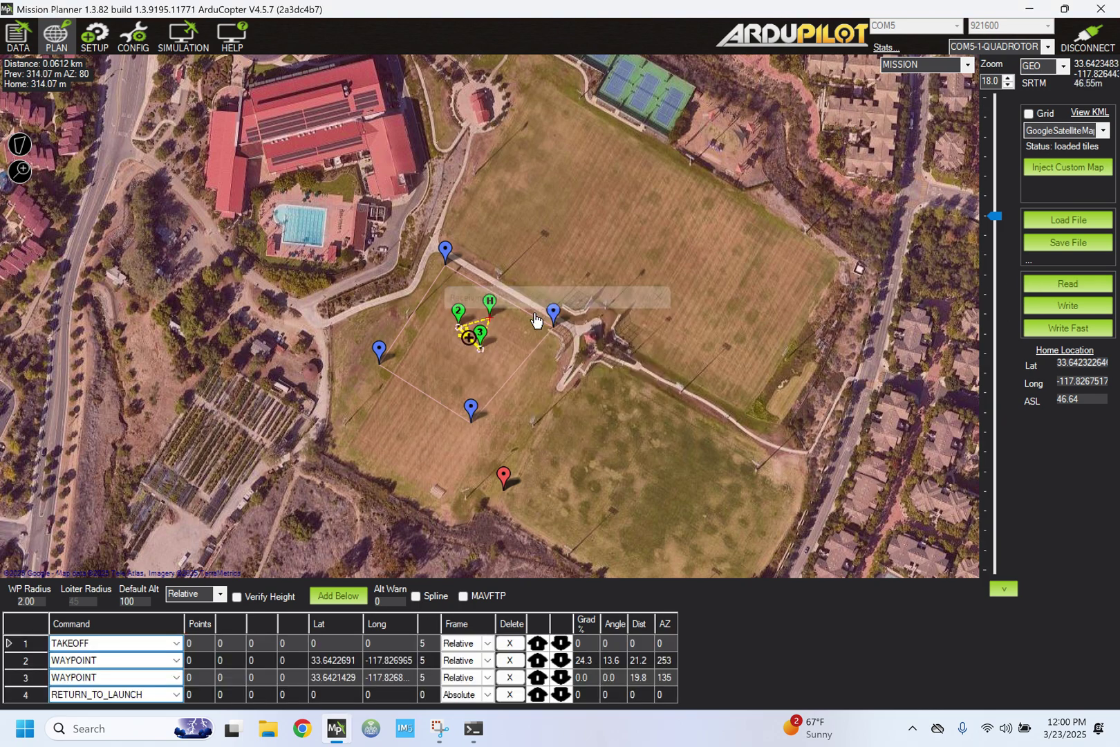
pyautogui.scroll(2, 470, 339)
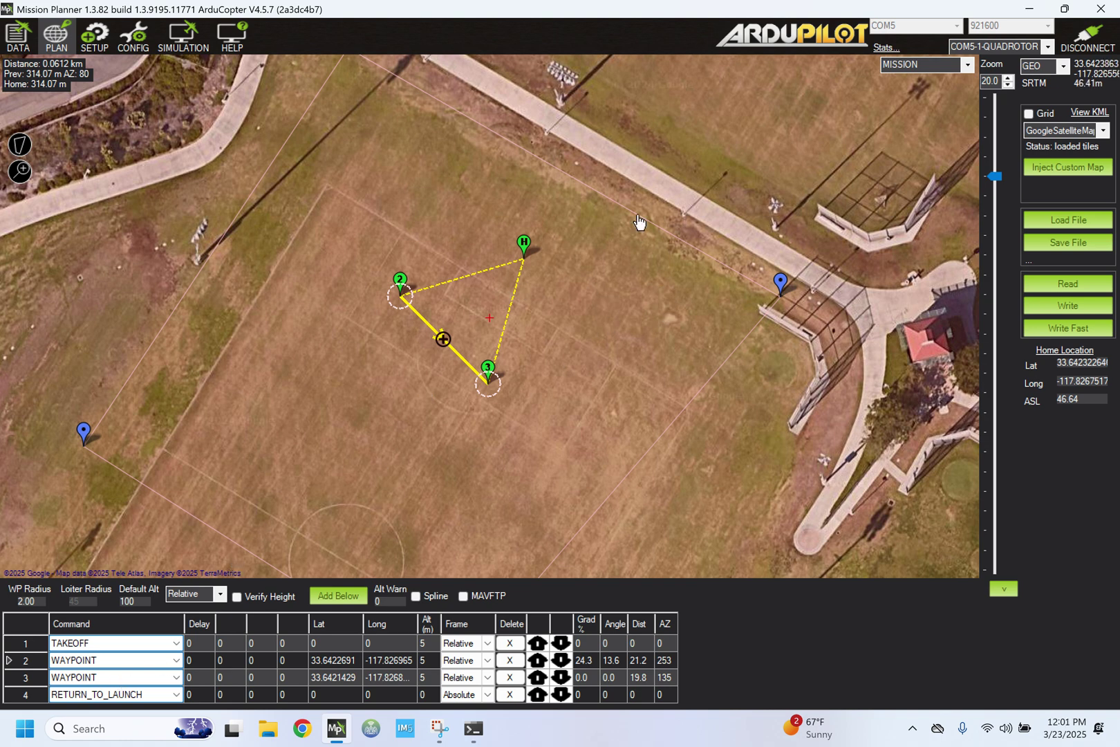
pyautogui.scroll(-1, 604, 261)
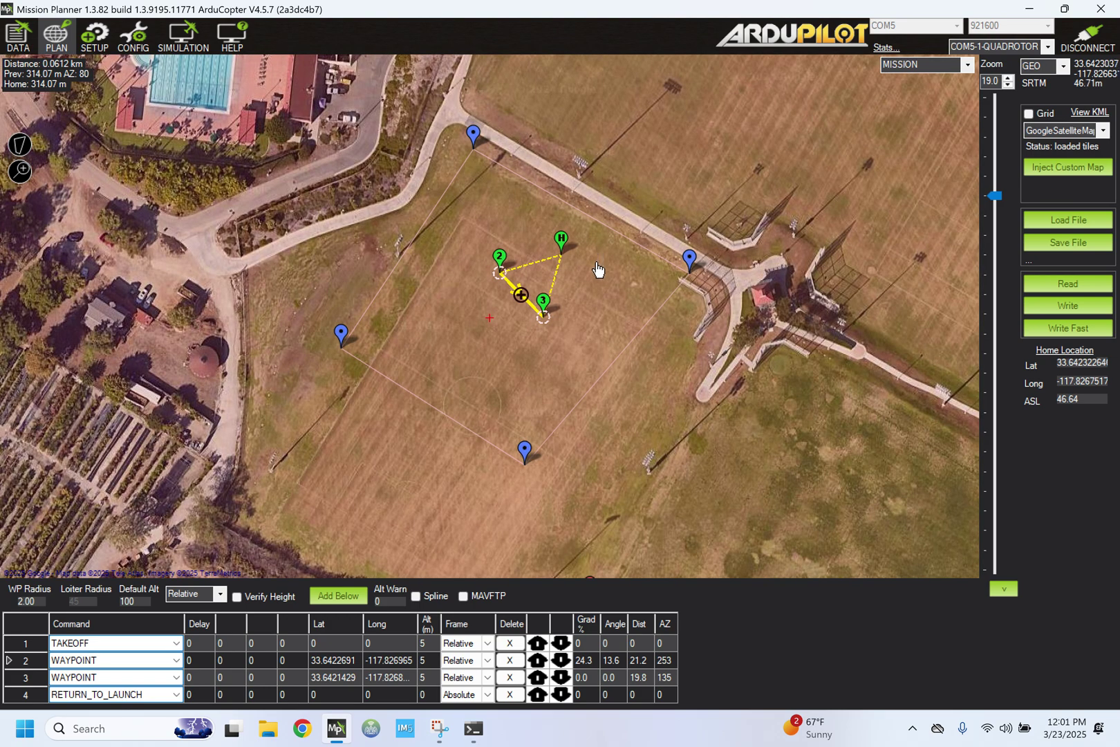
# Step: Clear the downloaded mission items, leaving only home inside the fence, and recentre the field
pyautogui.rightClick(598, 270)
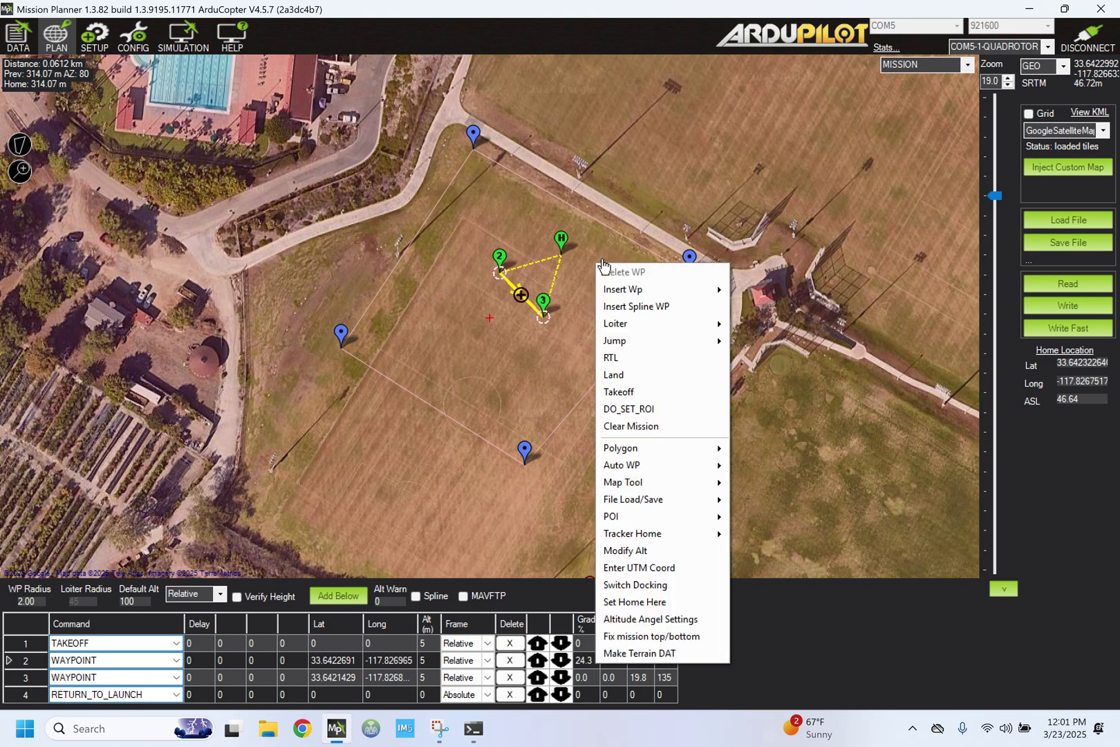
pyautogui.click(628, 429)
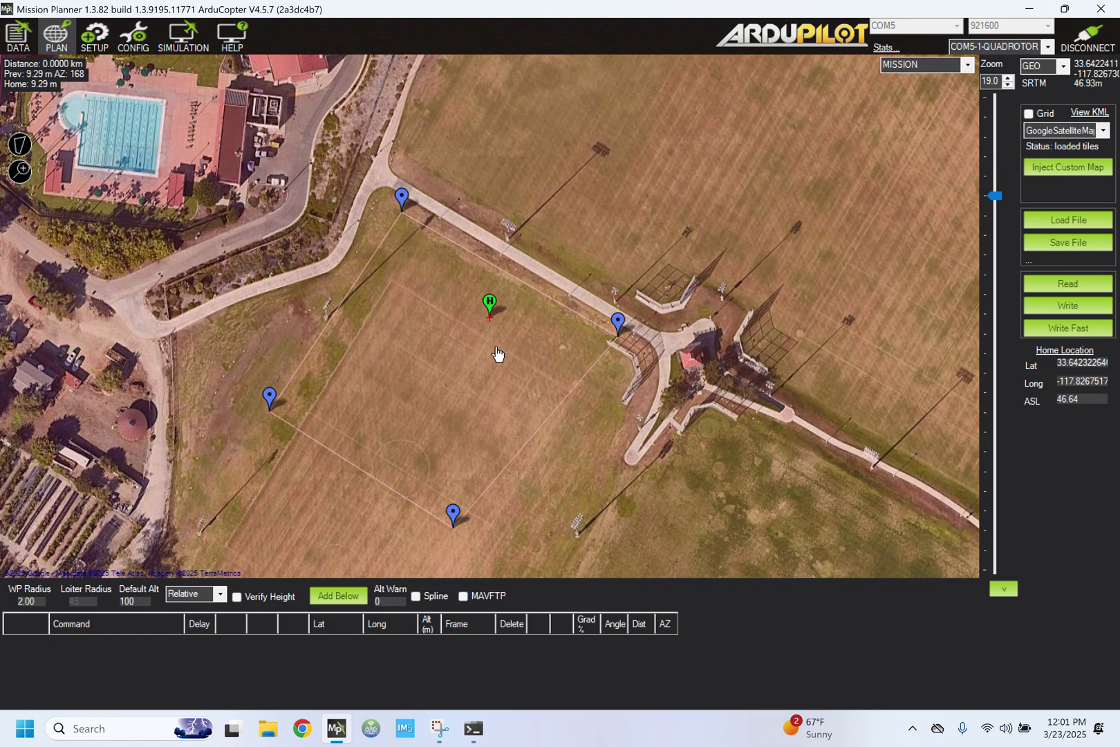
pyautogui.moveTo(497, 358); pyautogui.dragTo(530, 337)
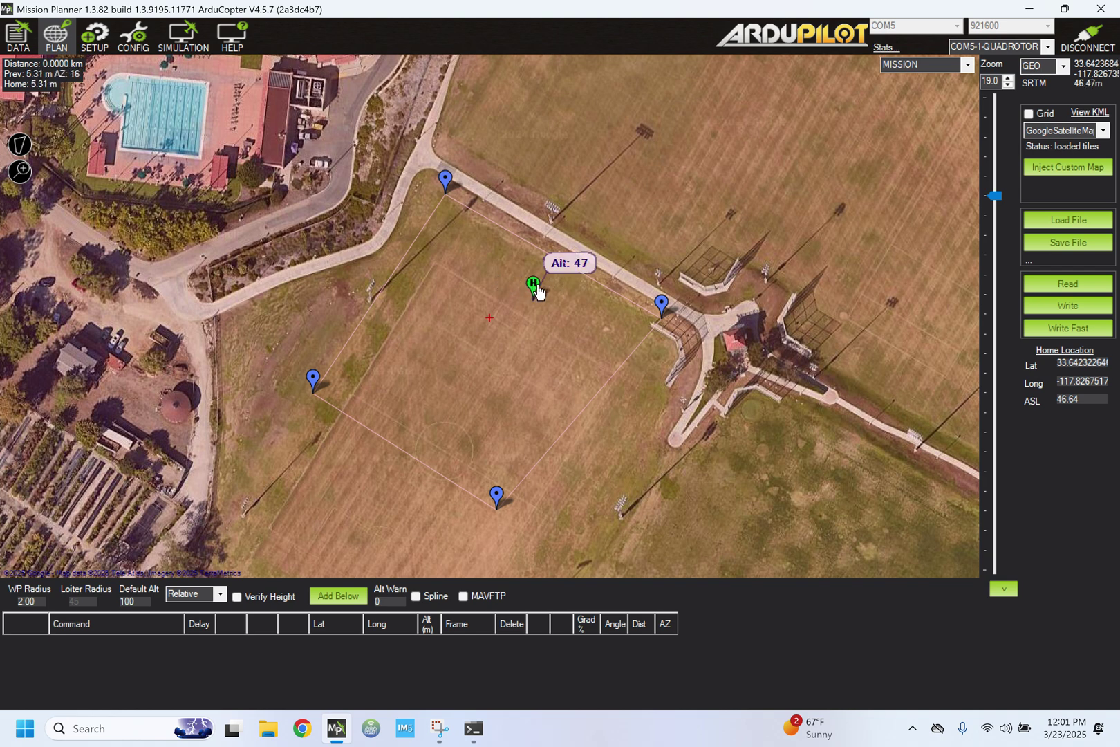
# Step: Remove the stray waypoints added near home using Clear Mission
pyautogui.click(487, 260)
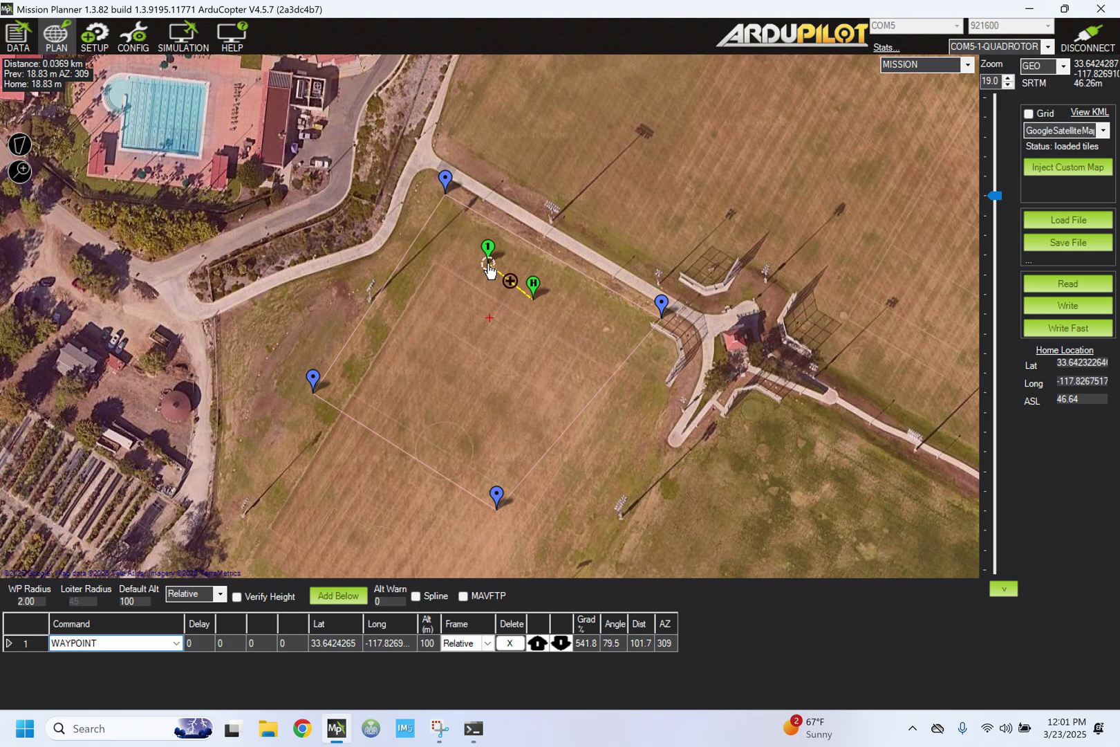
pyautogui.rightClick(550, 312)
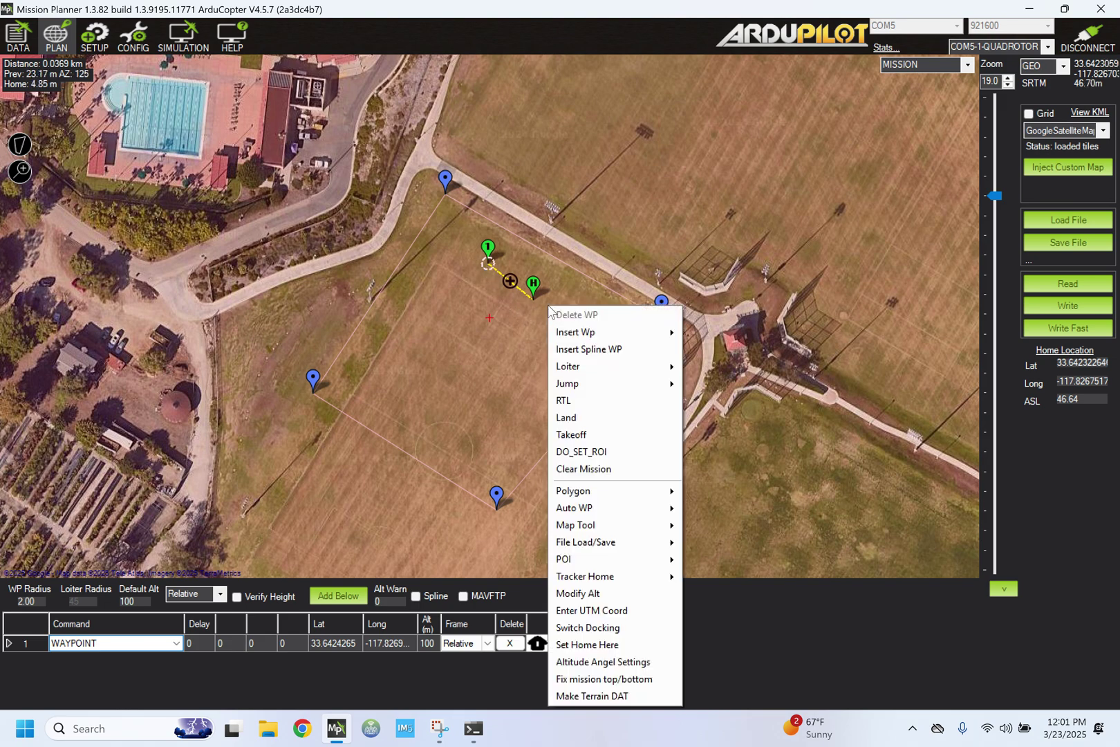
pyautogui.click(591, 470)
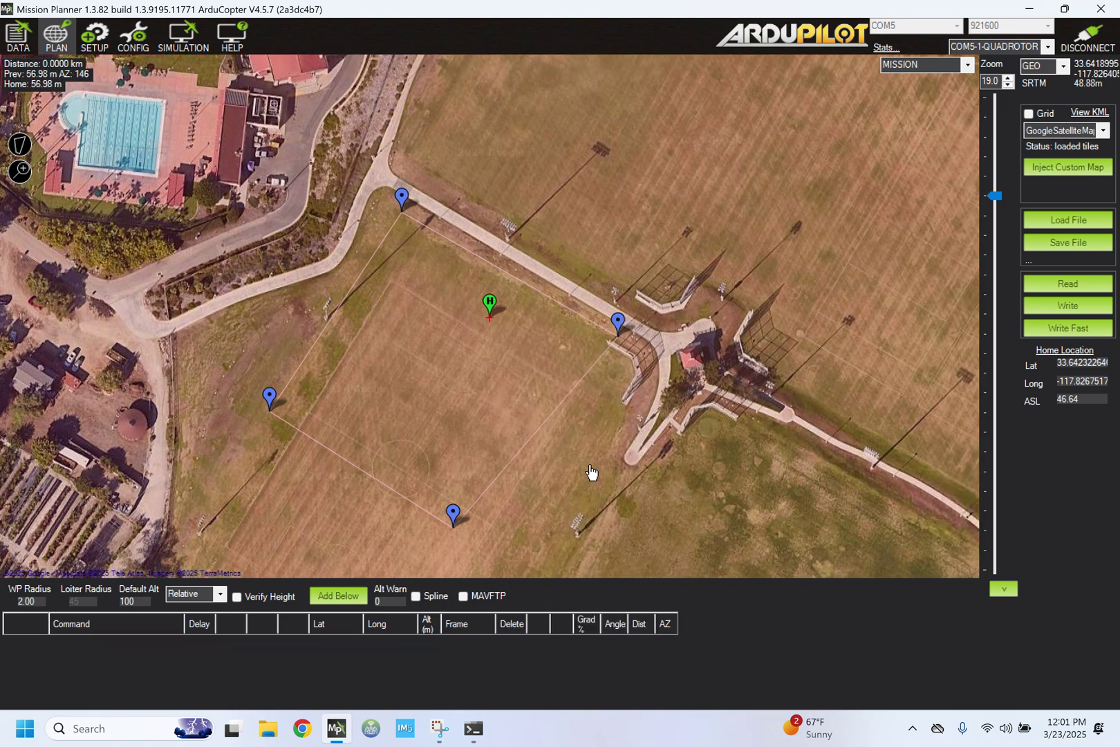
pyautogui.rightClick(464, 289)
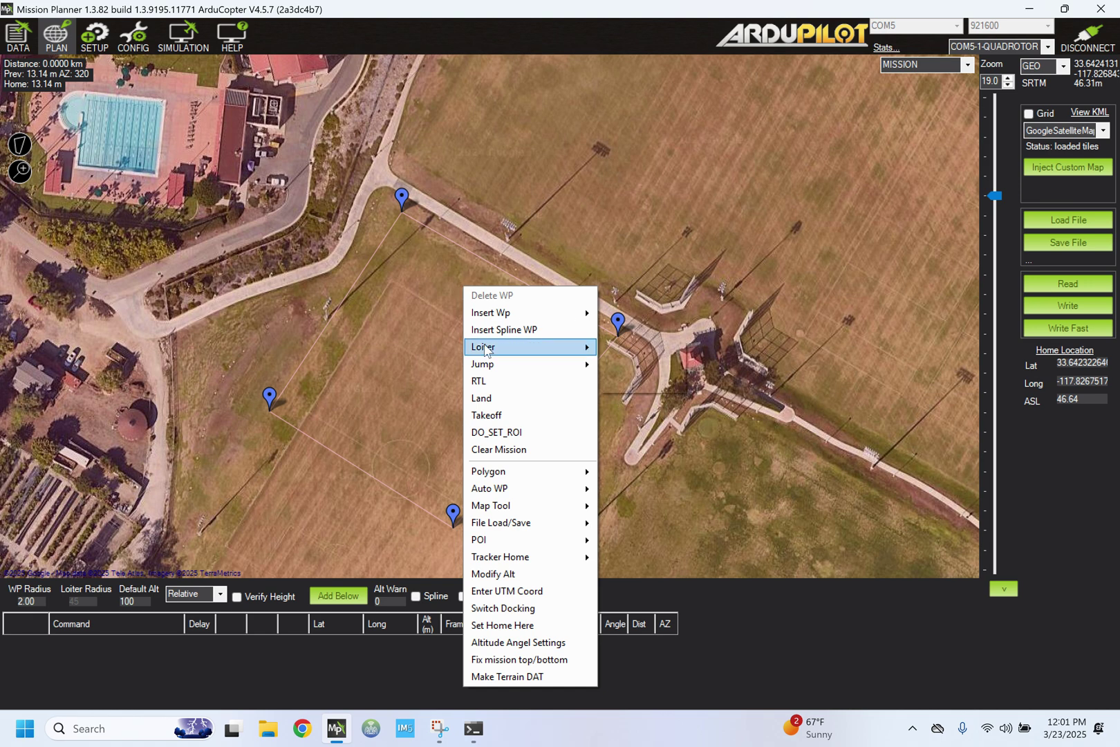
pyautogui.click(439, 269)
pyautogui.rightClick(429, 299)
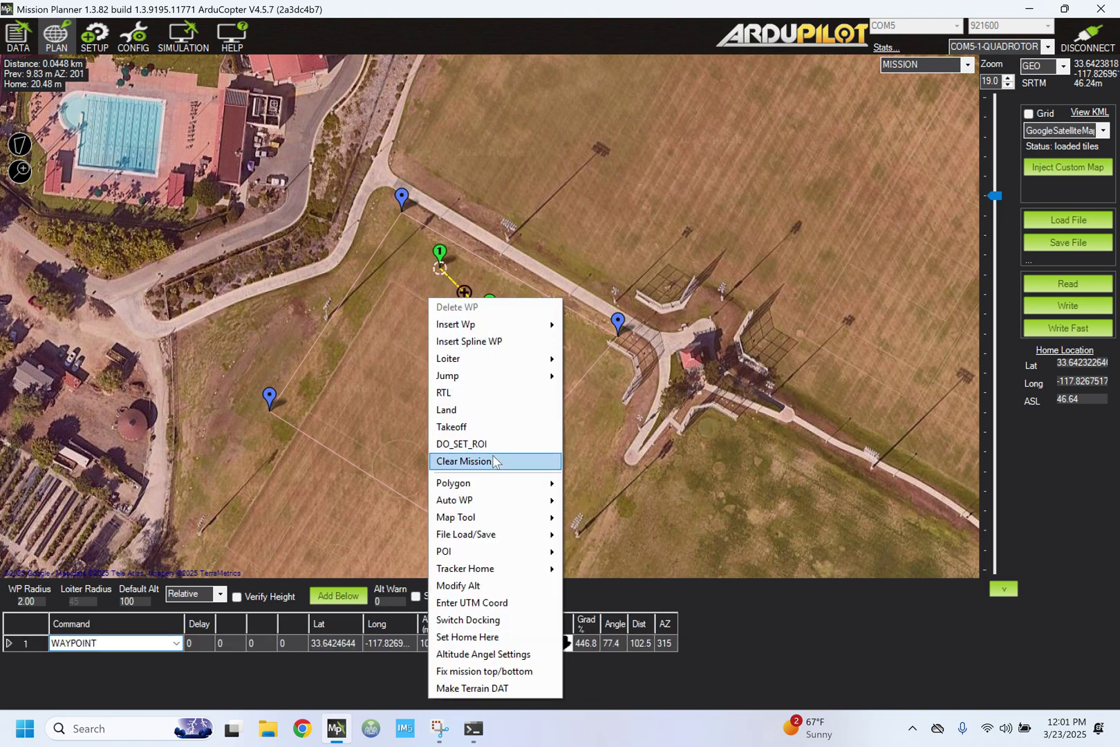
pyautogui.click(493, 462)
# Step: Move the home position to a spot inside the fenced field with Set Home Here
pyautogui.rightClick(482, 335)
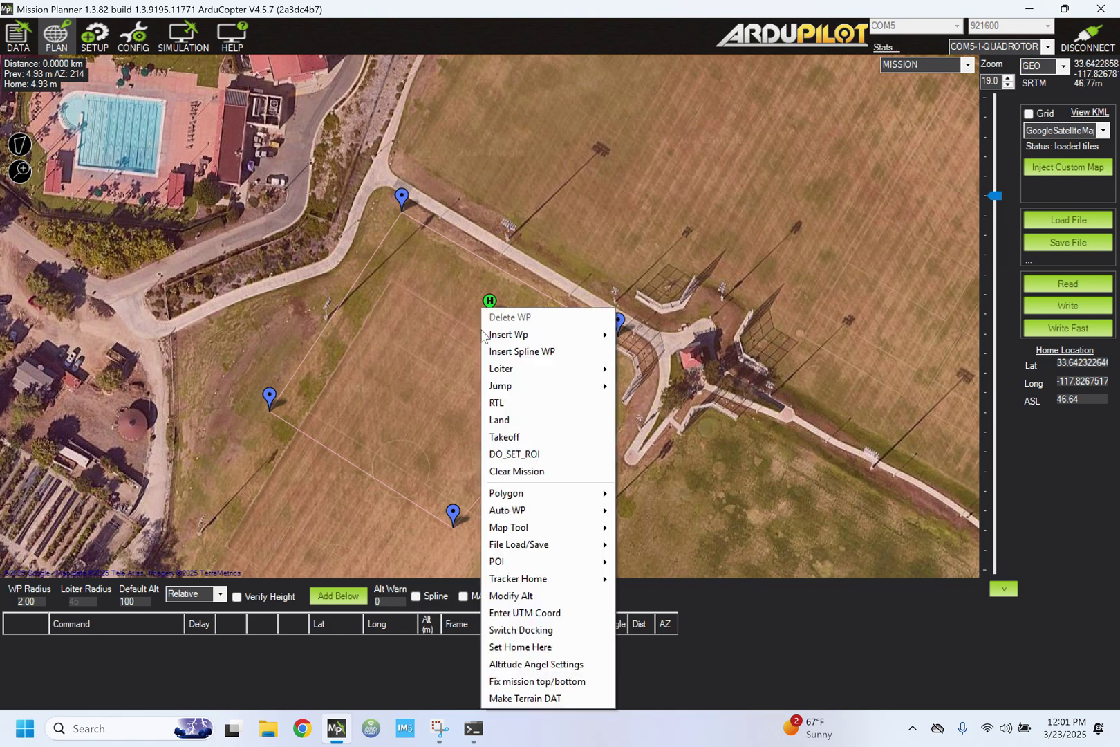
pyautogui.click(542, 645)
pyautogui.rightClick(451, 258)
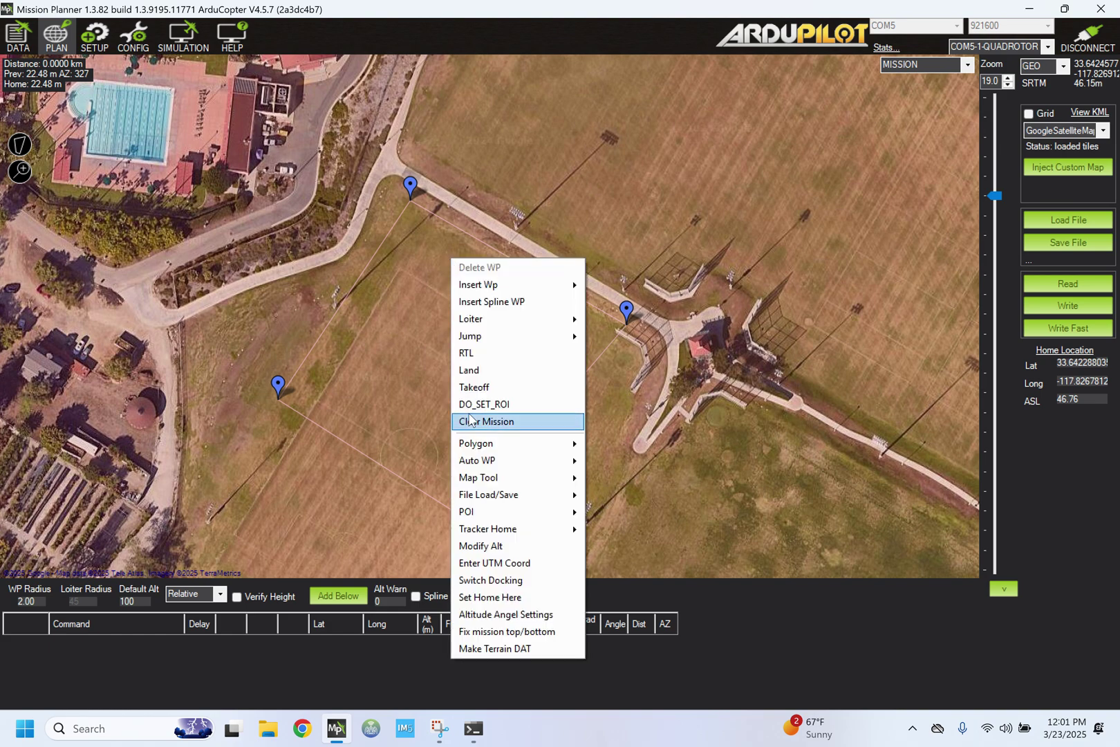
pyautogui.click(482, 595)
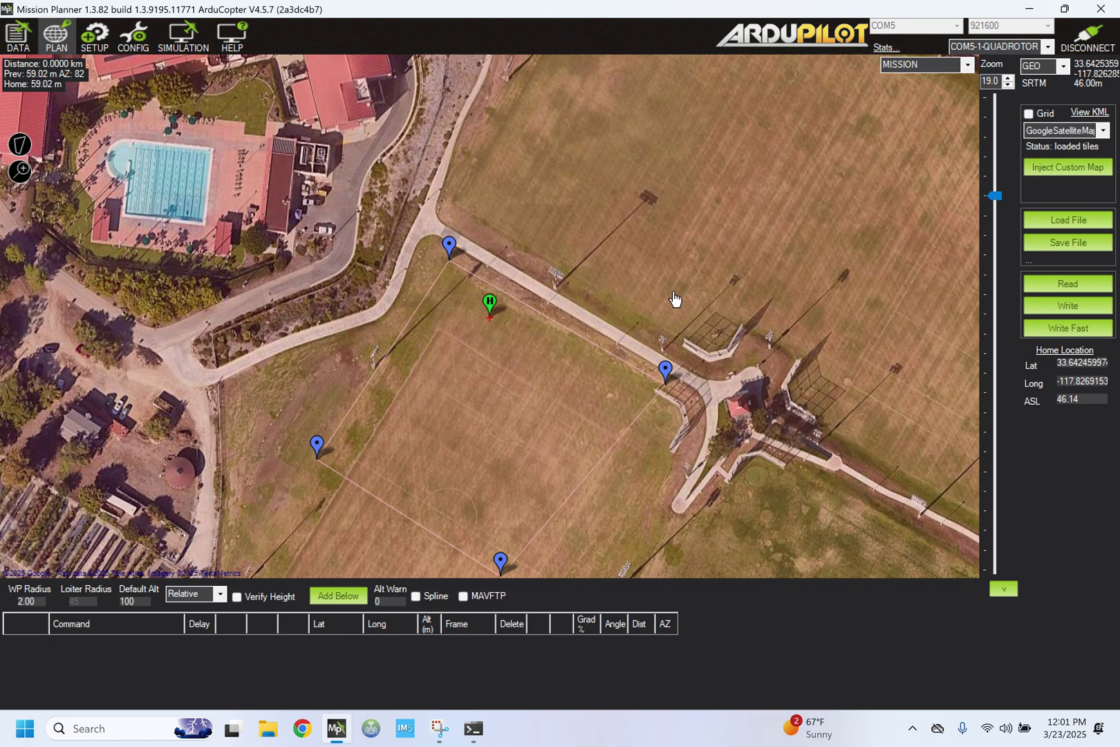
pyautogui.rightClick(536, 364)
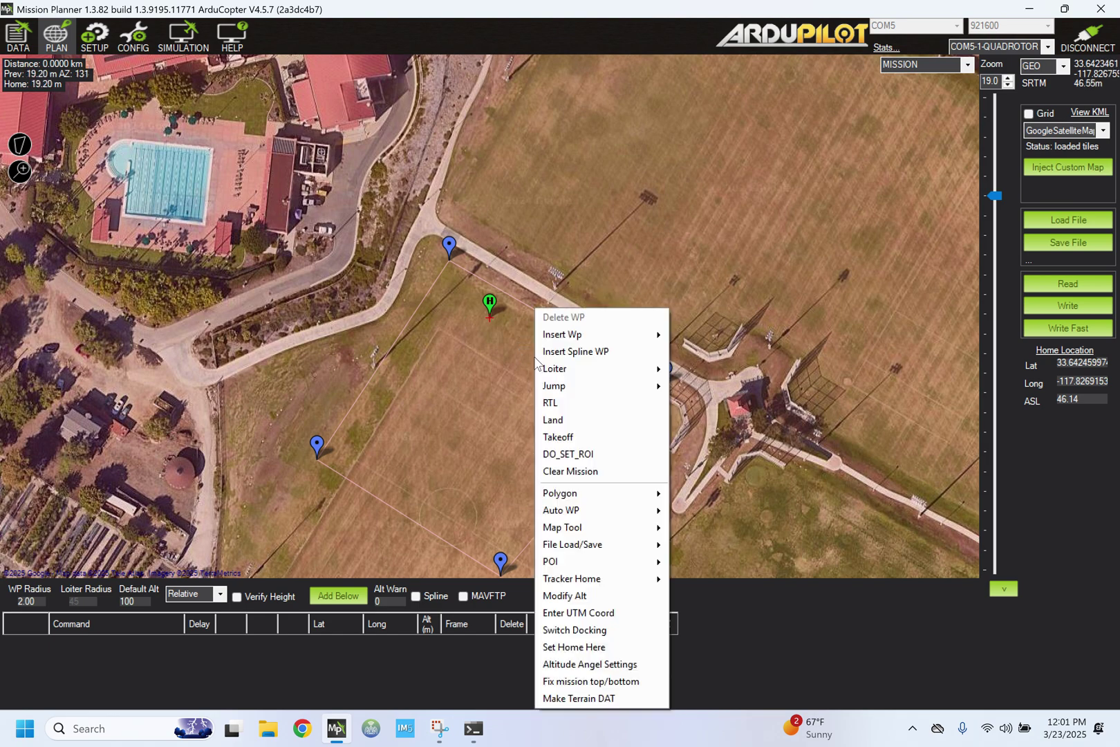
pyautogui.click(589, 648)
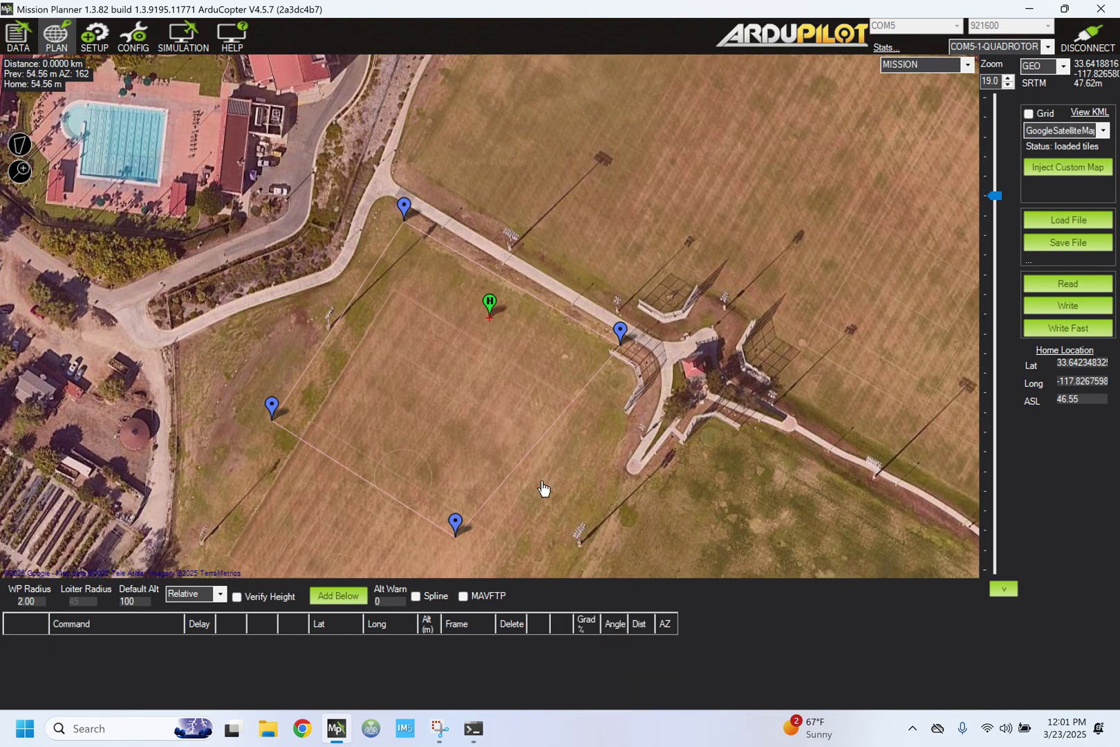
# Step: Close the polygon options menu
pyautogui.click(21, 147)
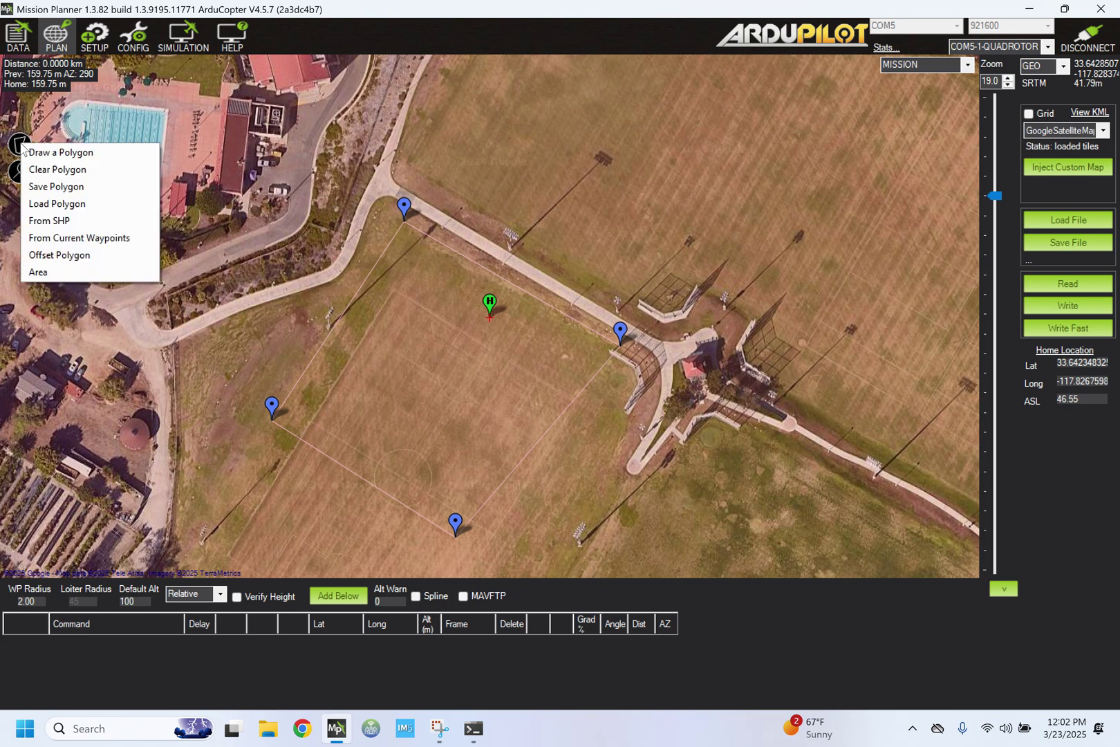
pyautogui.click(21, 146)
pyautogui.click(21, 146)
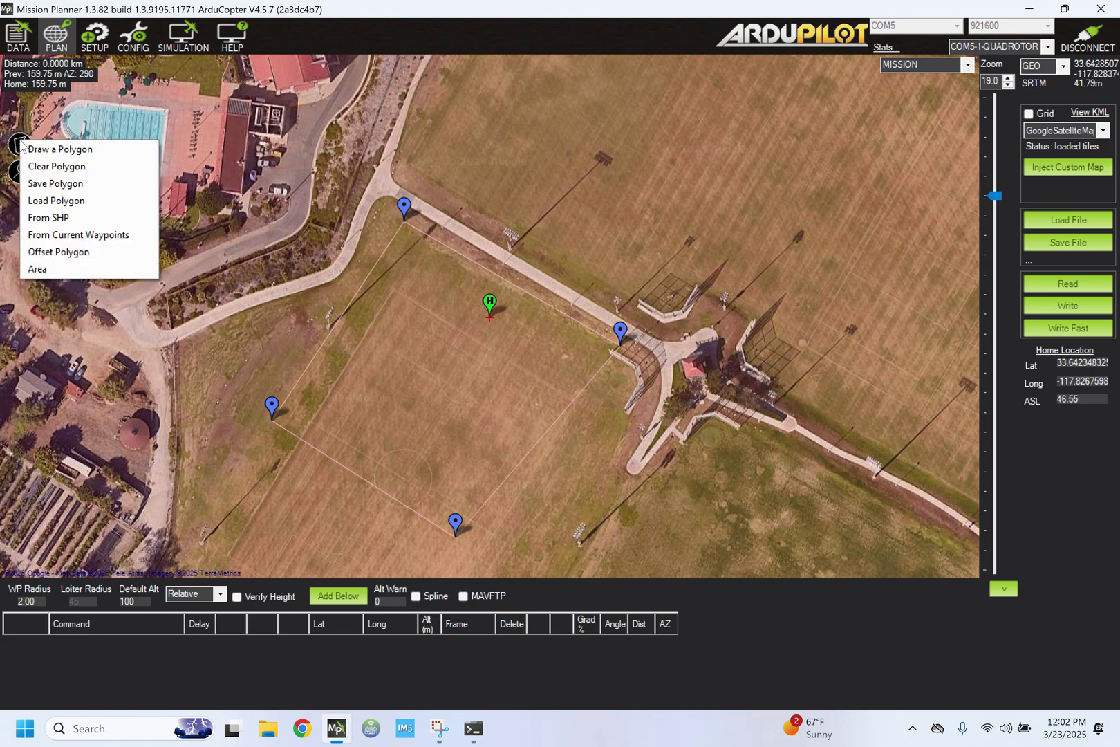
pyautogui.click(21, 146)
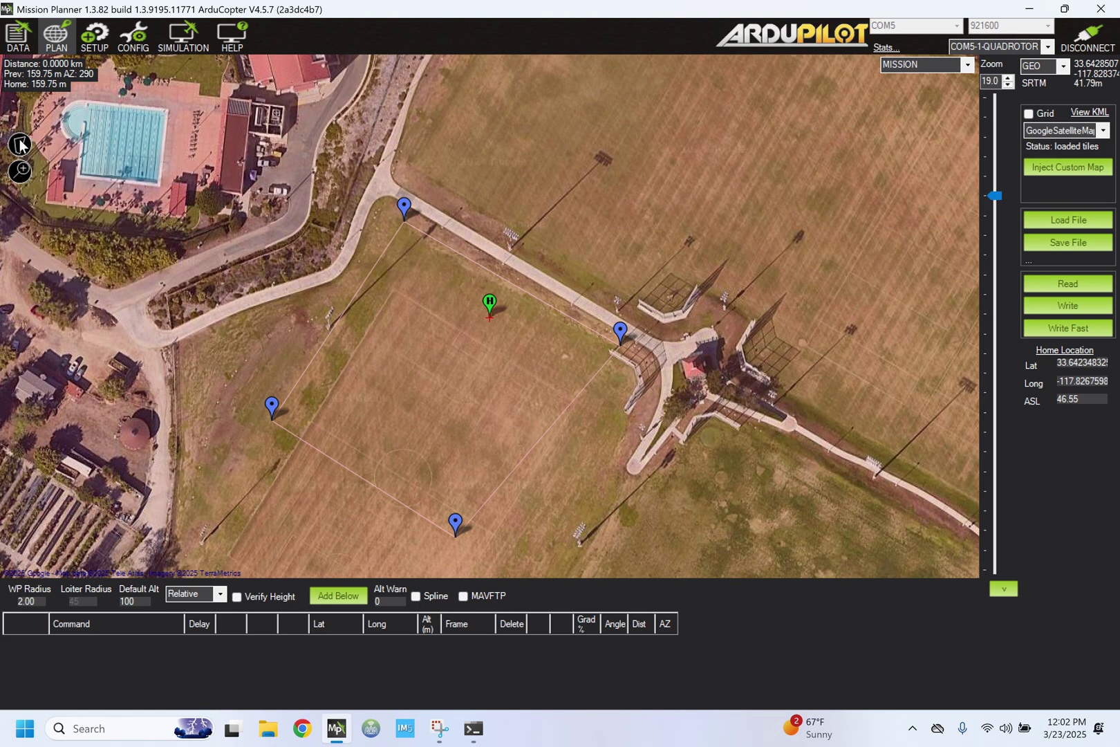
# Step: Add five waypoints looping around home on the field, then enlarge the mission table
pyautogui.click(436, 291)
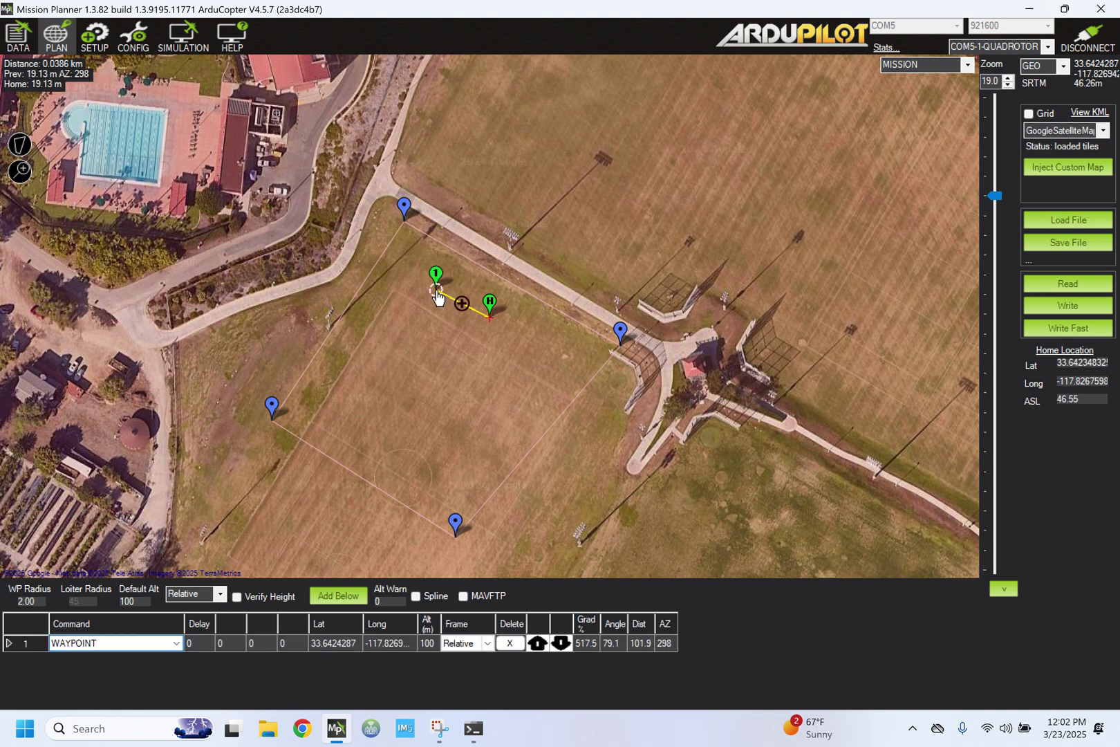
pyautogui.click(408, 337)
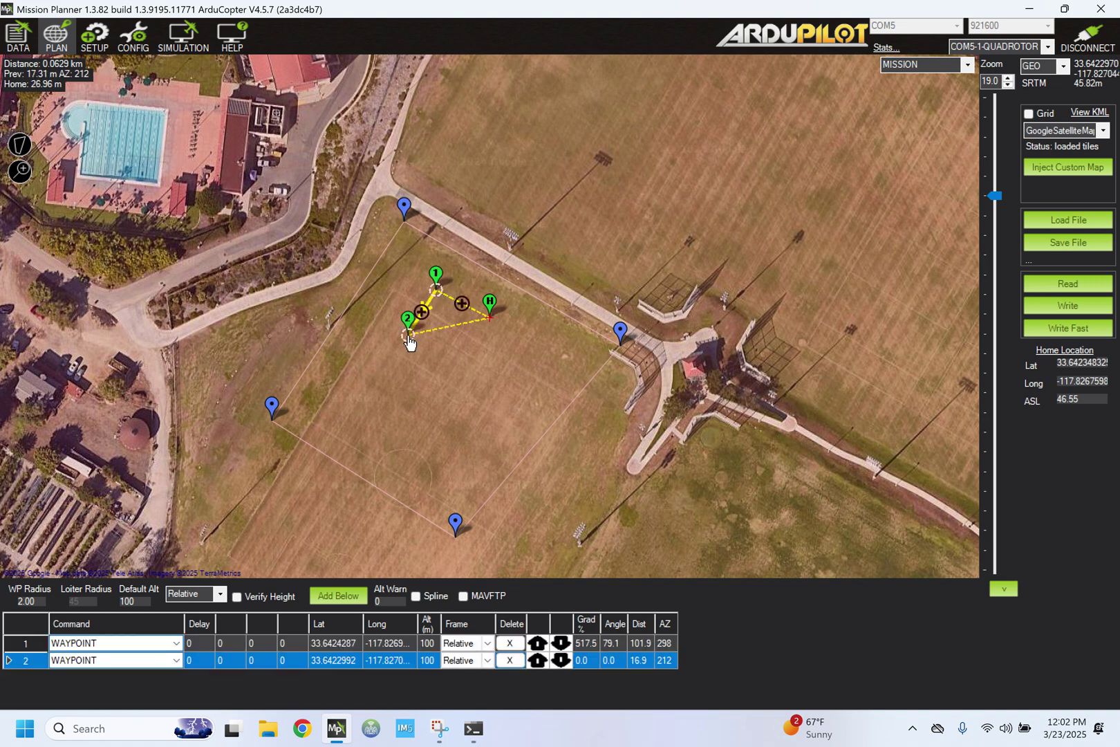
pyautogui.click(445, 384)
pyautogui.click(493, 362)
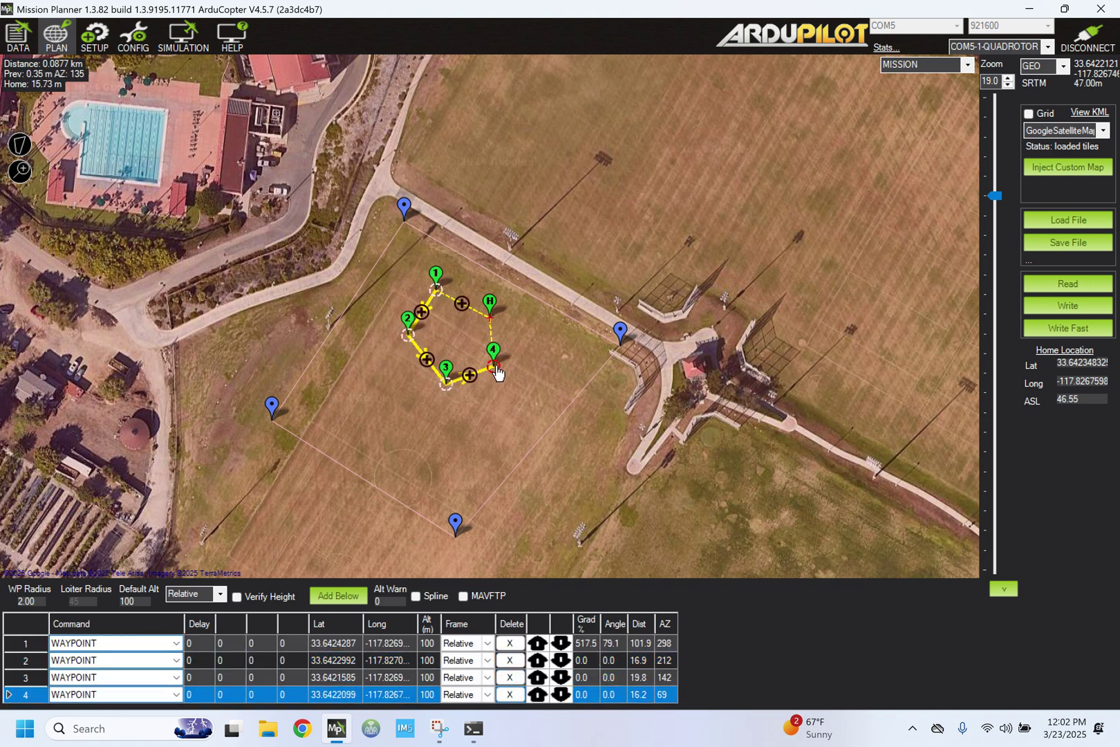
pyautogui.click(524, 337)
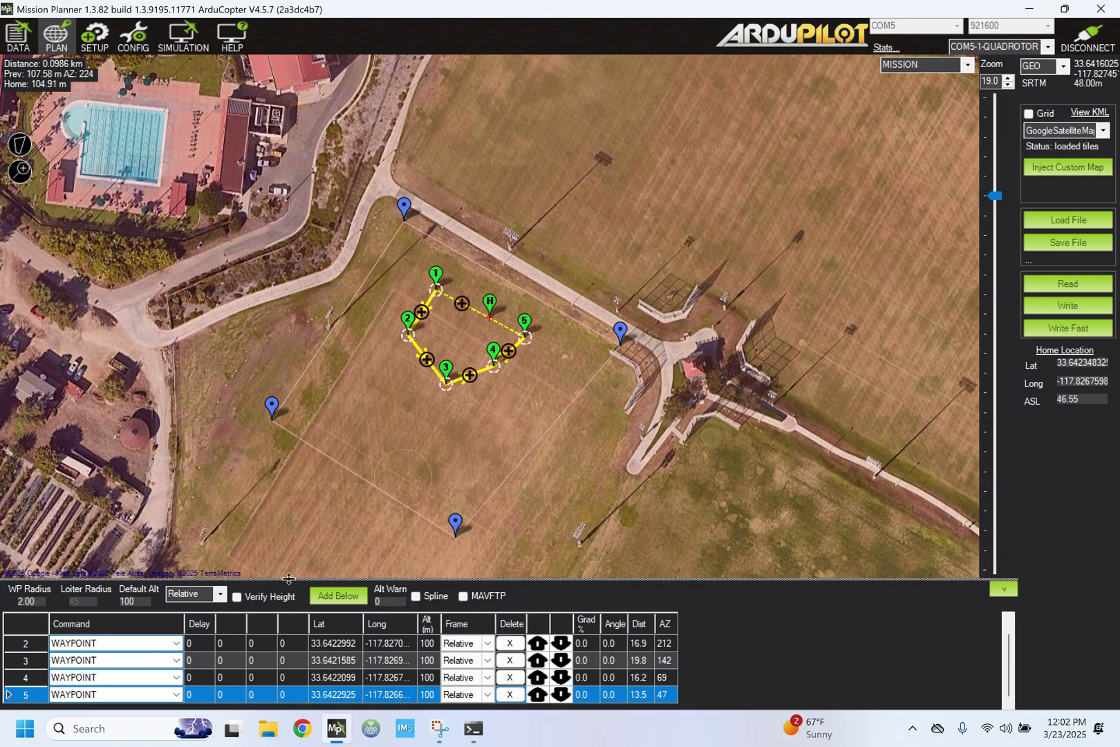
pyautogui.moveTo(289, 586); pyautogui.dragTo(289, 547)
pyautogui.scroll(1, 503, 381)
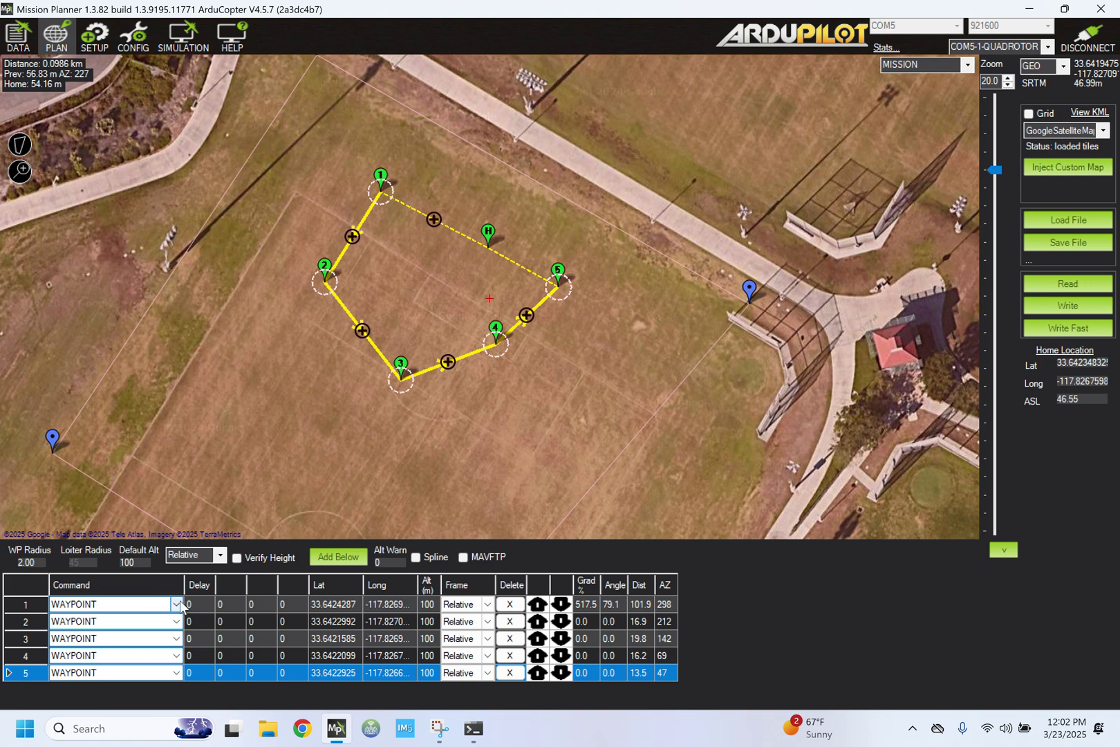
# Step: Change row 1's command to TAKEOFF and row 5's command to RETURN_TO_LAUNCH
pyautogui.click(380, 181)
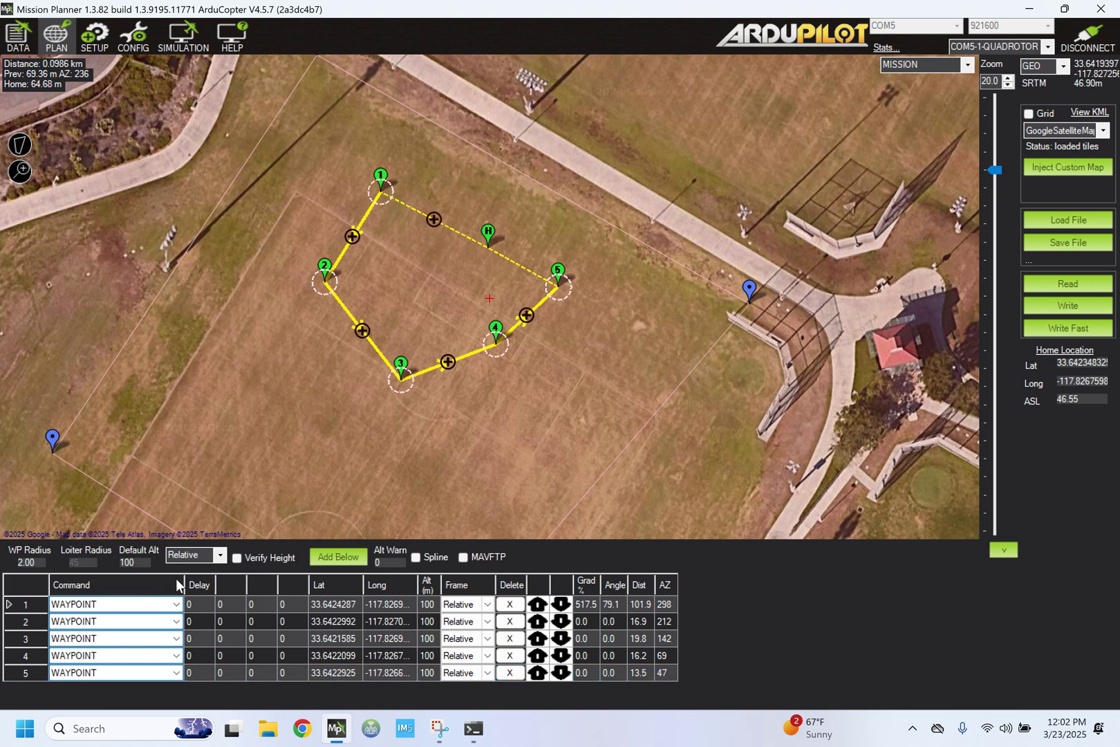
pyautogui.click(175, 605)
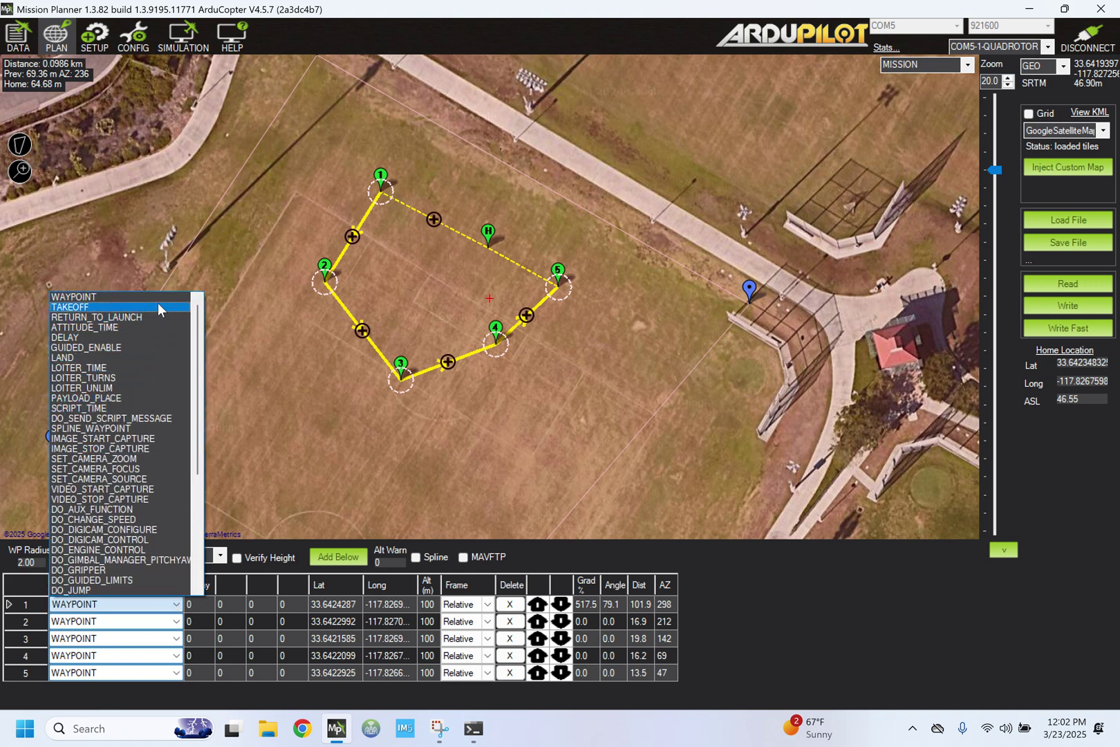
pyautogui.click(123, 307)
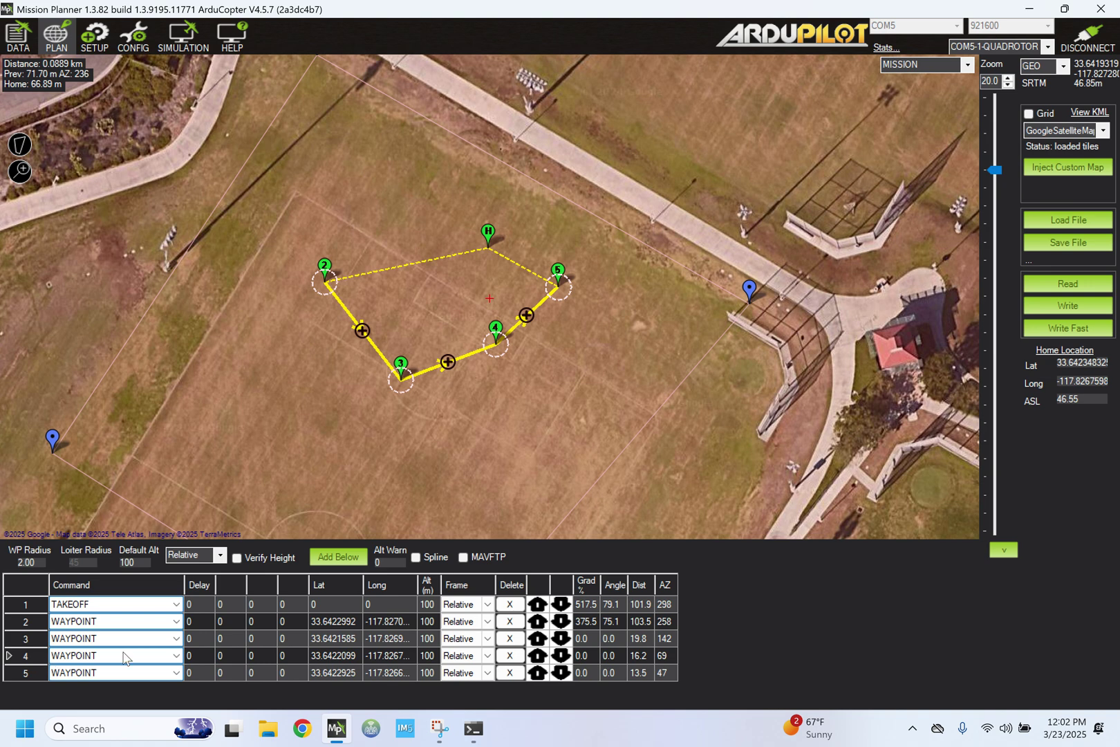
pyautogui.click(175, 671)
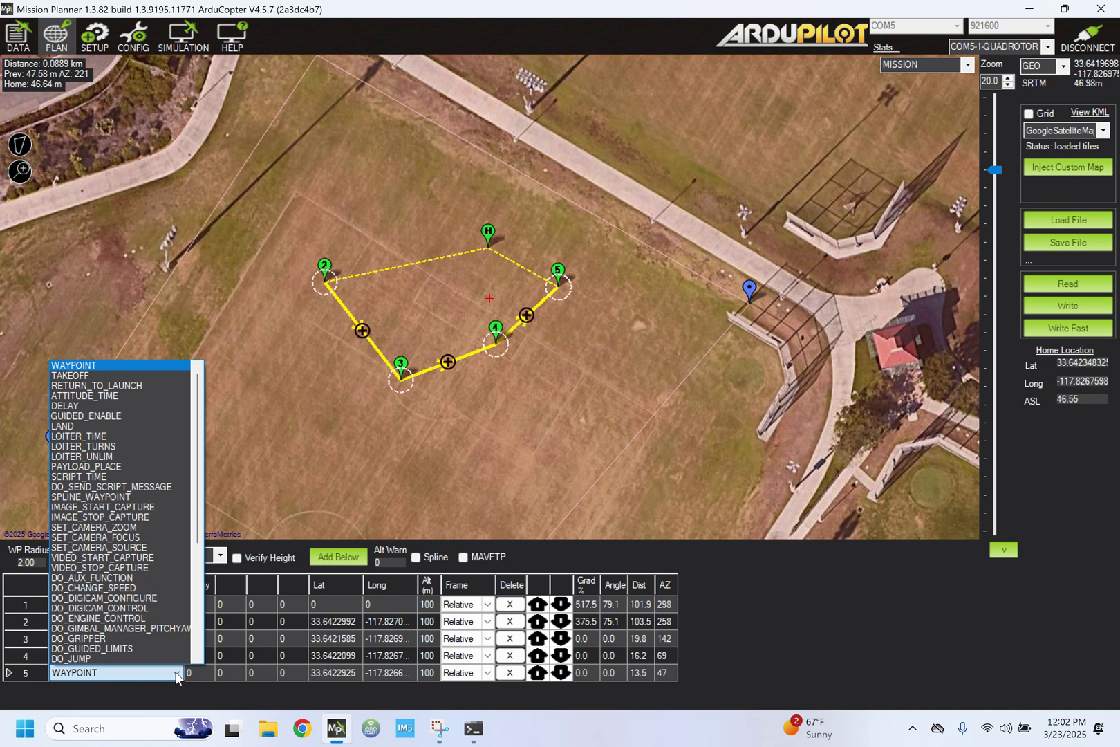
pyautogui.click(155, 385)
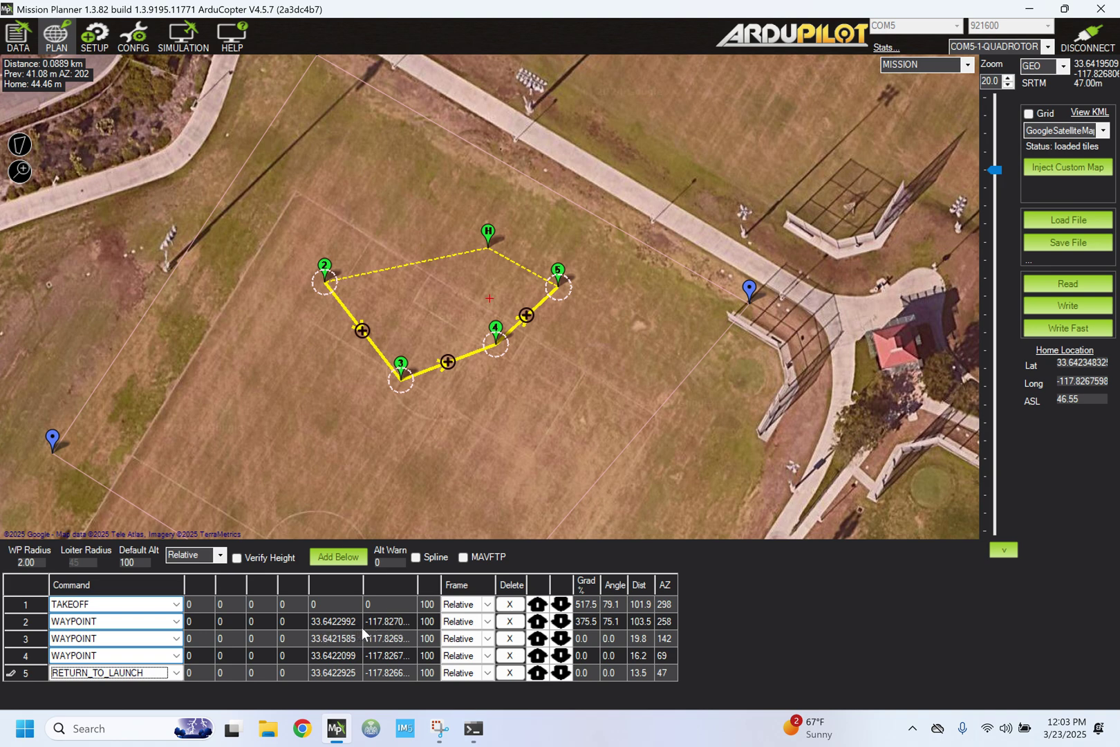
# Step: Set the Alt (m) value of mission items 1 through 5 to 10
pyautogui.click(431, 605)
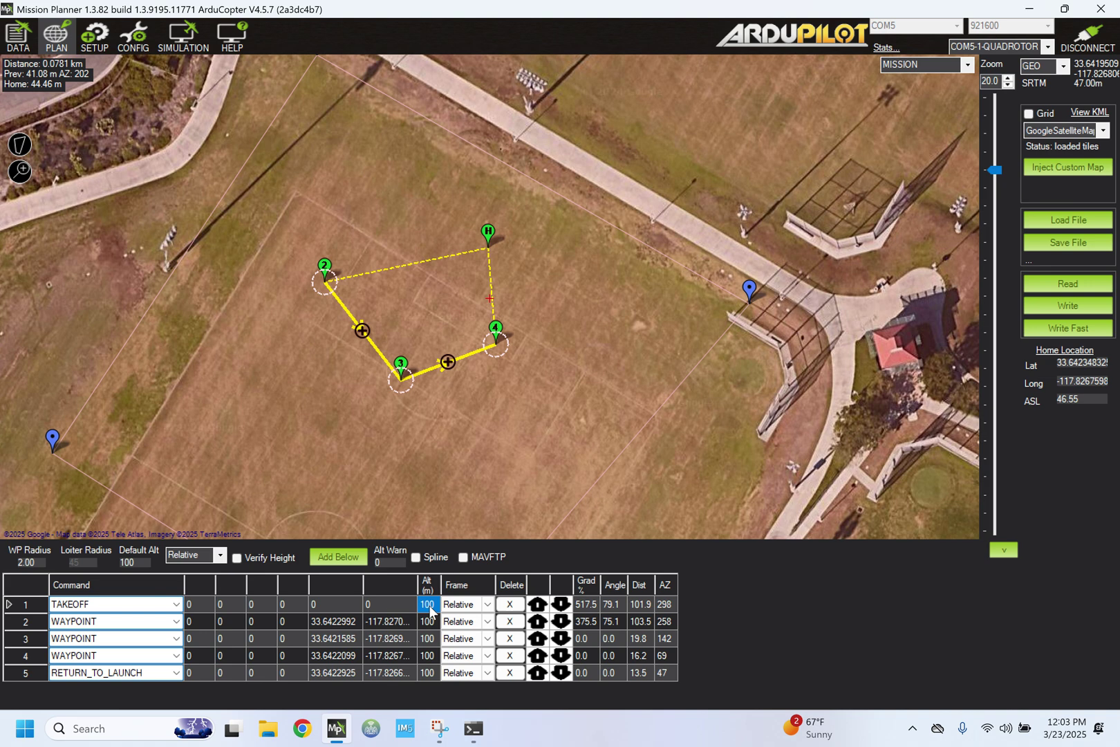
pyautogui.click(429, 604)
pyautogui.press('BackSpace')
pyautogui.click(430, 621)
pyautogui.press('BackSpace')
pyautogui.click(428, 636)
pyautogui.press('BackSpace')
pyautogui.click(428, 656)
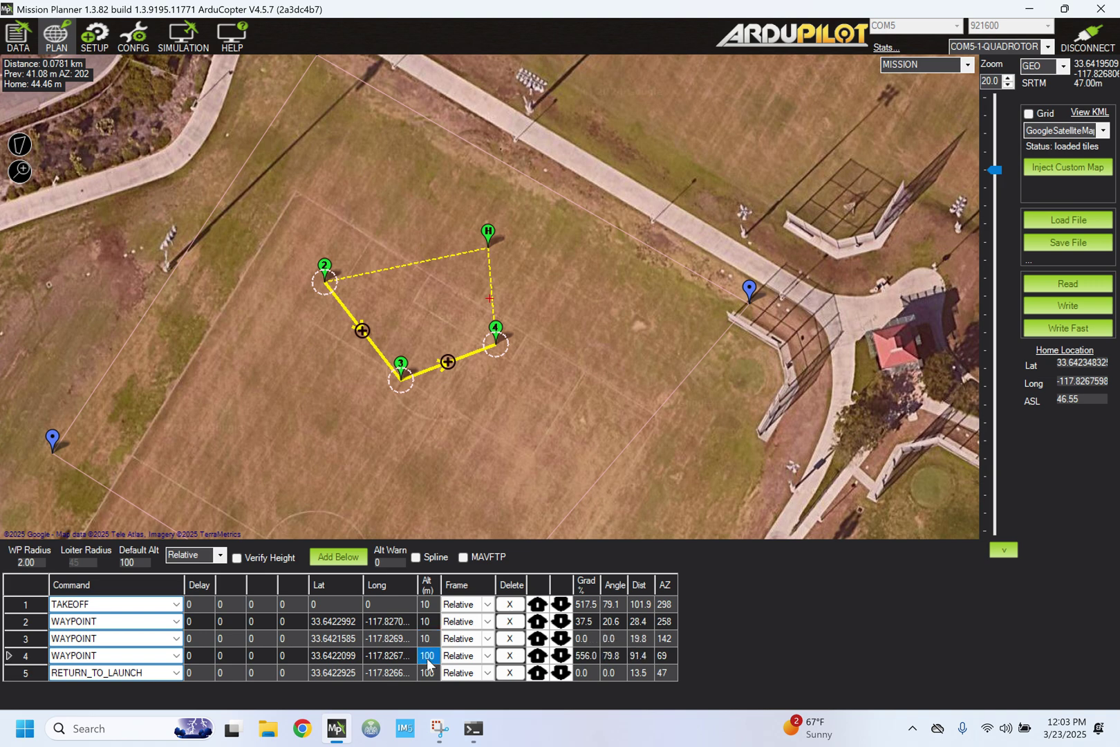
pyautogui.press('BackSpace')
pyautogui.click(425, 670)
pyautogui.press('BackSpace')
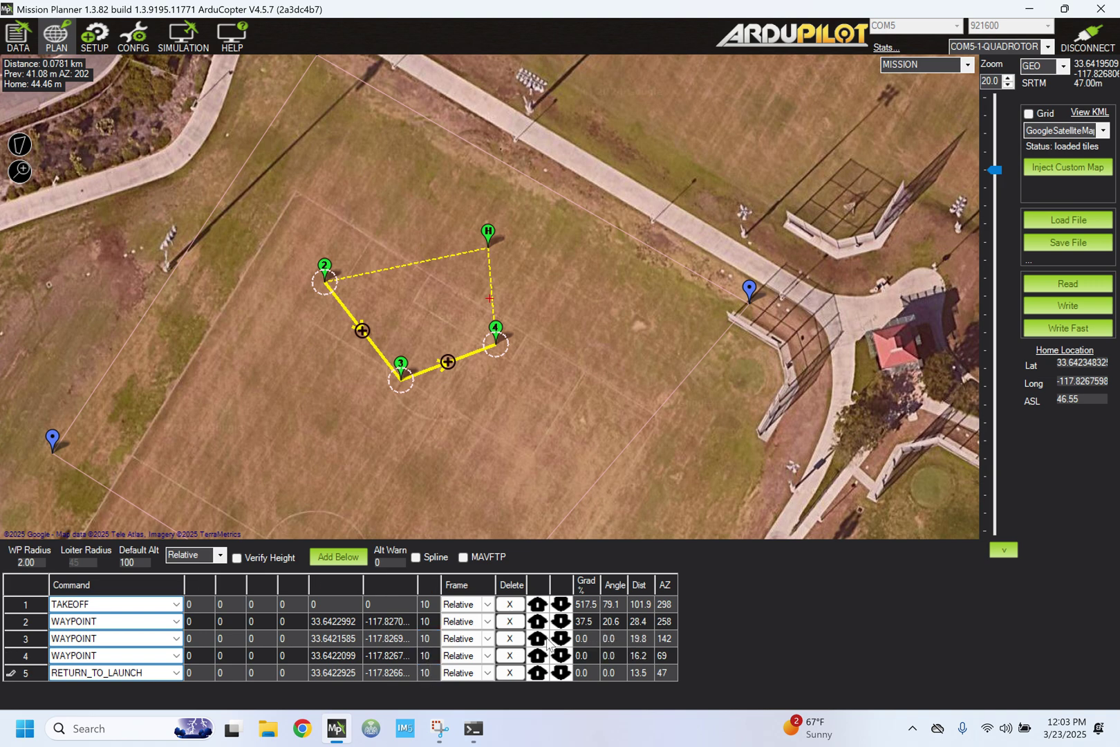
# Step: Delete the accidentally added waypoint 6 from the mission table
pyautogui.click(617, 392)
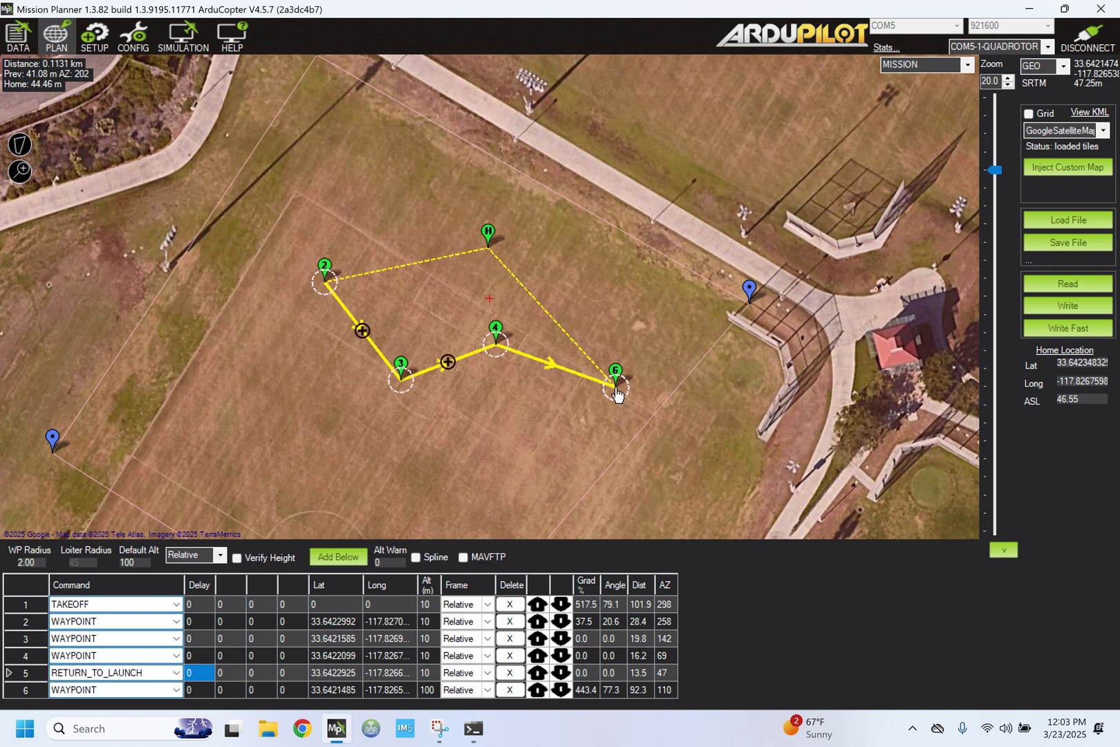
pyautogui.rightClick(617, 393)
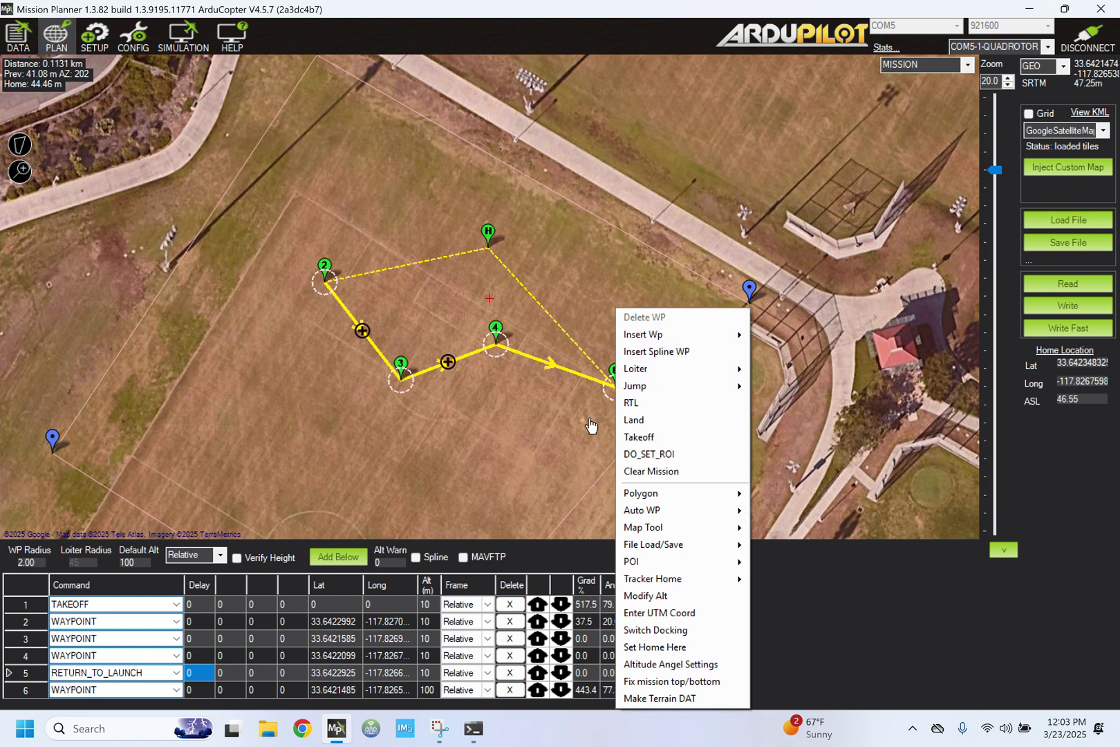
pyautogui.click(840, 586)
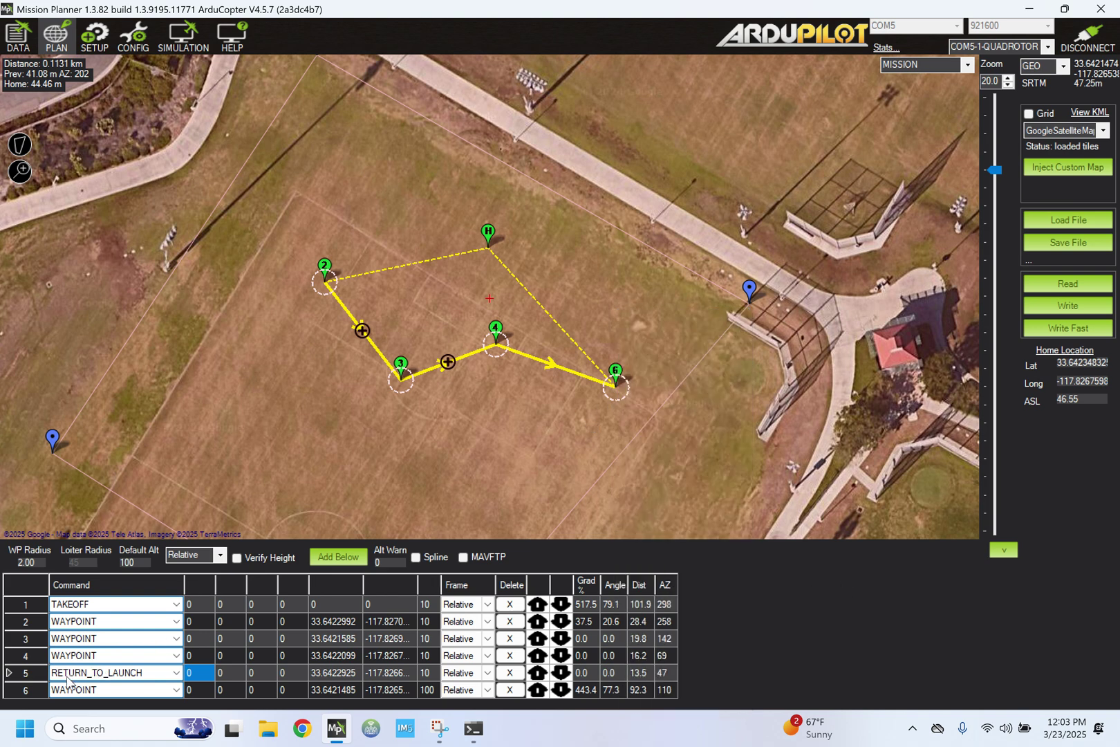
pyautogui.click(42, 691)
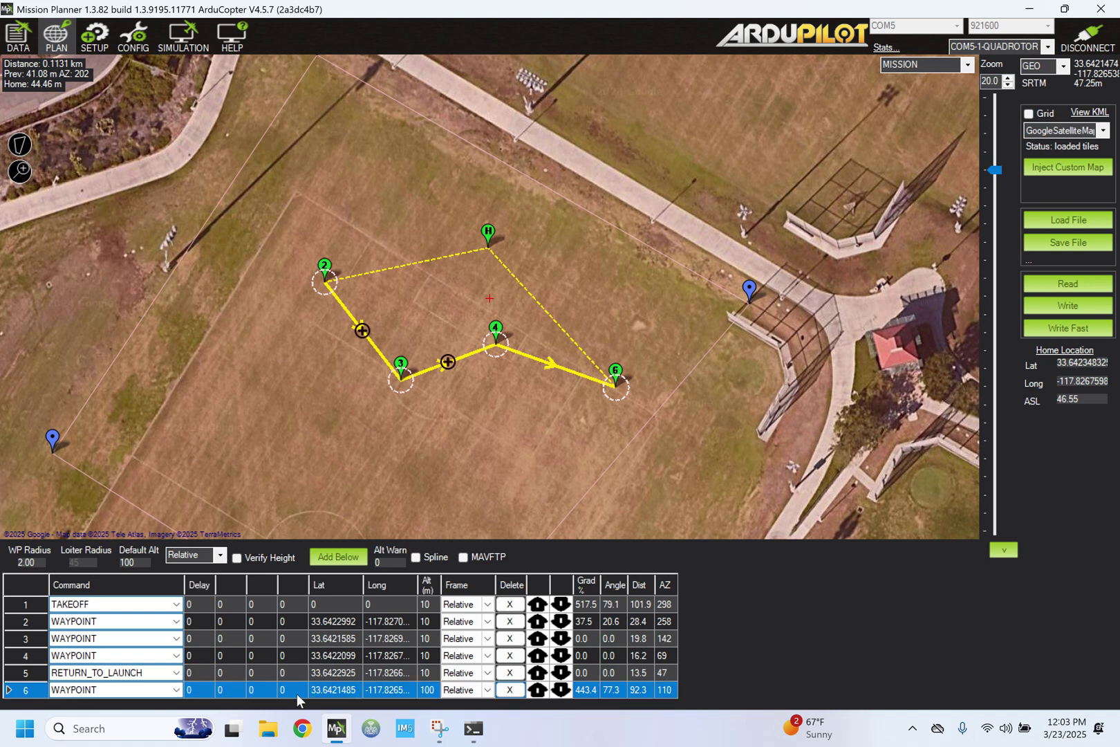
pyautogui.press('Delete')
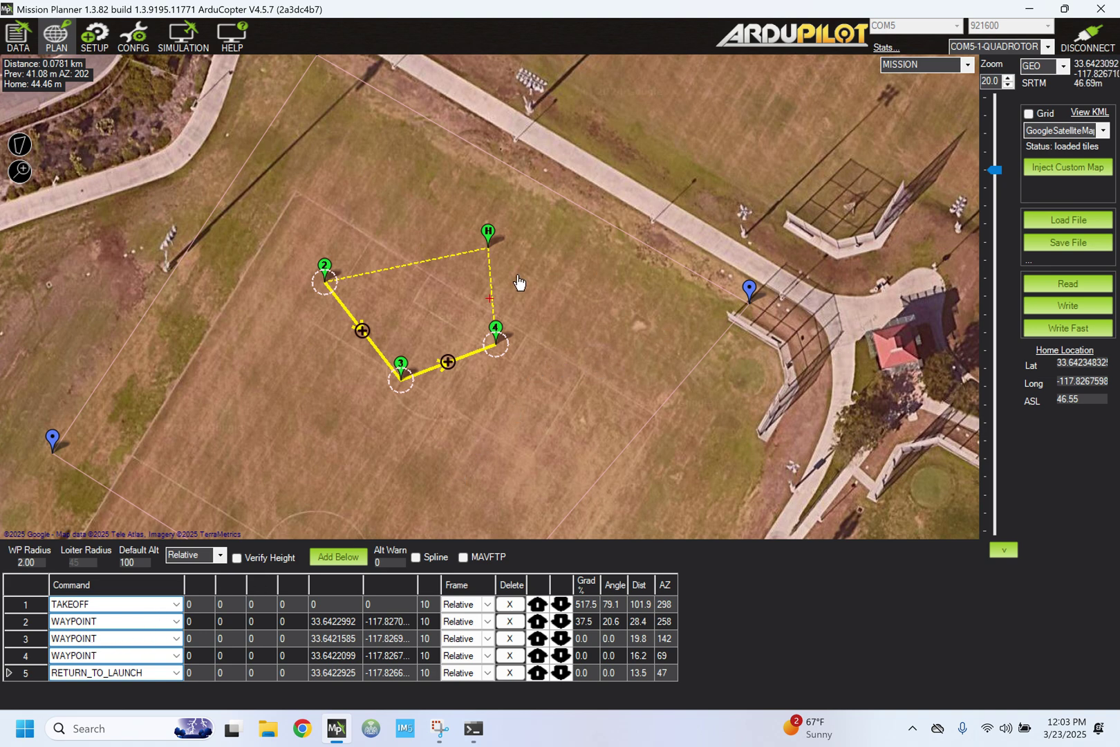
pyautogui.press('Up')
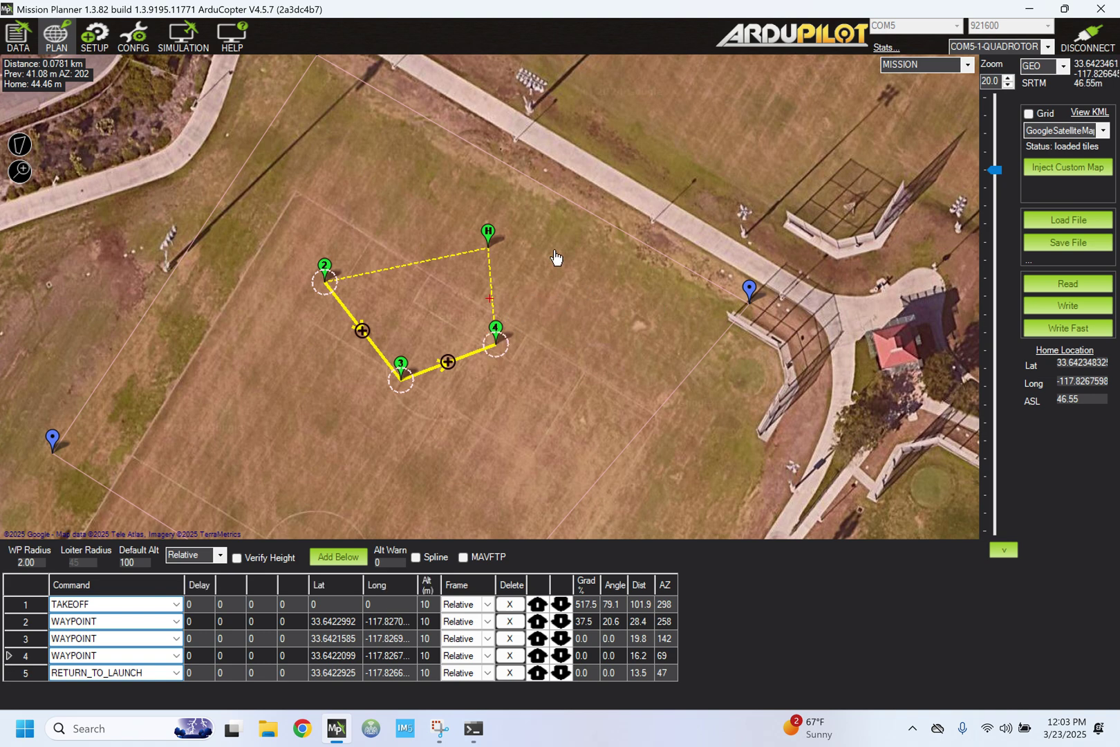
# Step: Write the five-item, 10 m mission to the flight controller
pyautogui.press('Up')
pyautogui.click(1049, 304)
pyautogui.rightClick(573, 286)
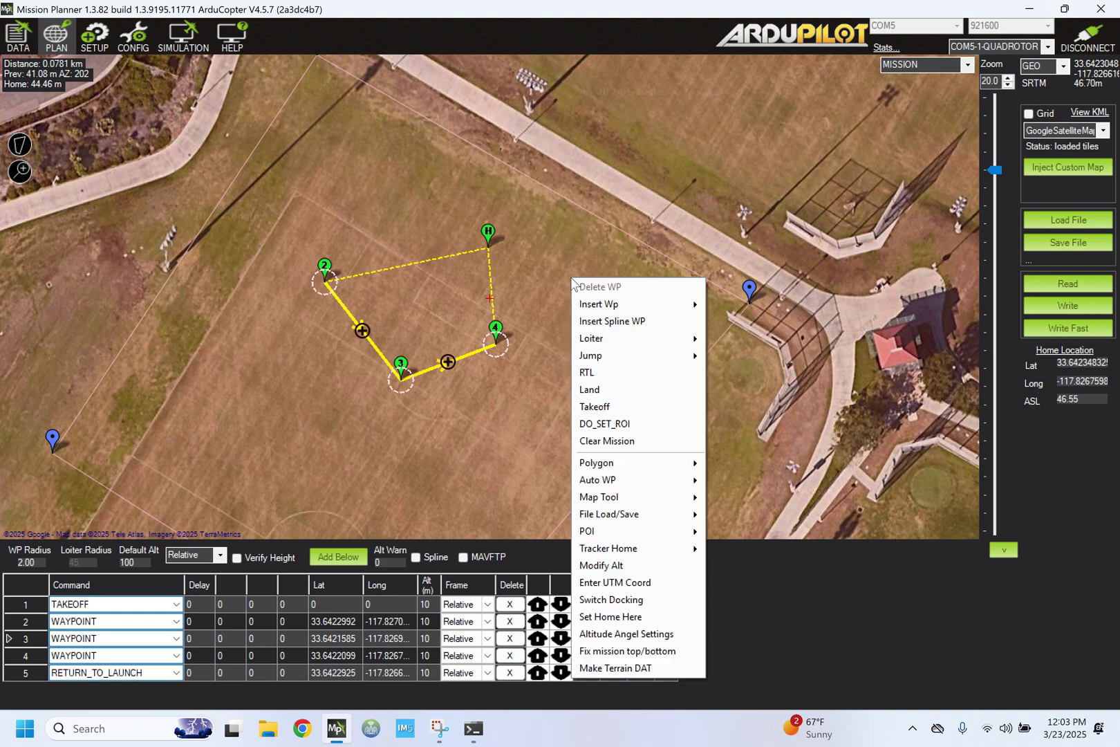
# Step: Clear the local plan, read the mission back, and confirm waypoint 4 sits at 10 m
pyautogui.click(606, 441)
pyautogui.scroll(-1, 651, 360)
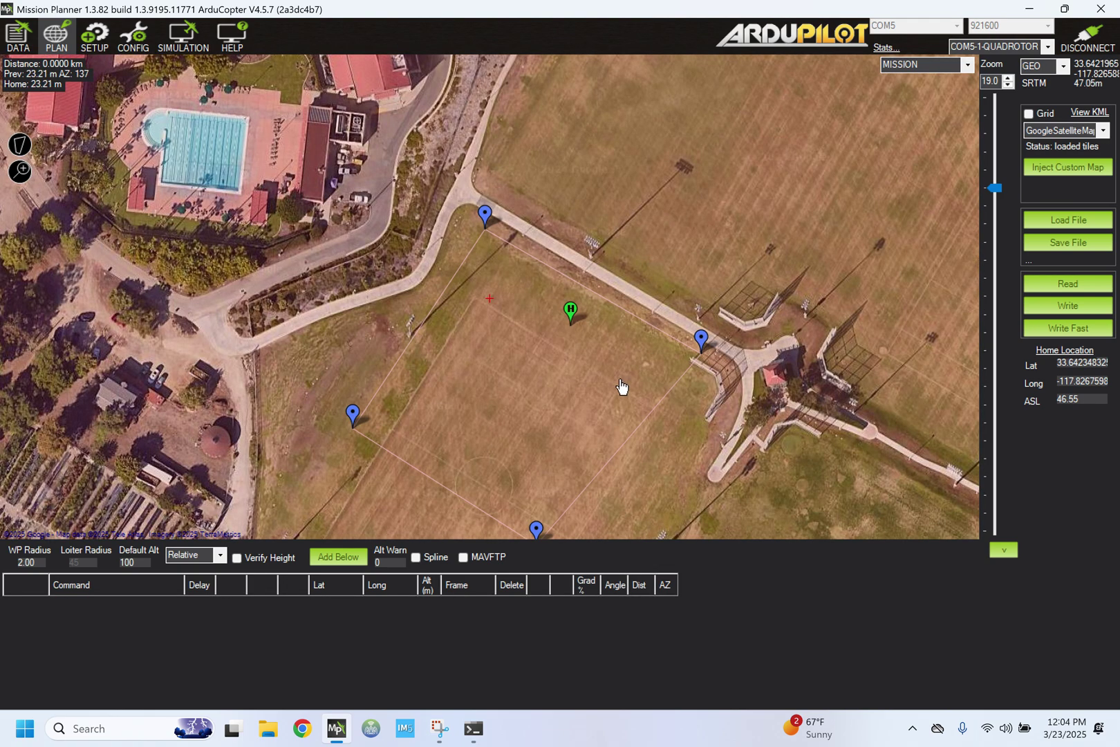
pyautogui.moveTo(623, 388); pyautogui.dragTo(624, 311)
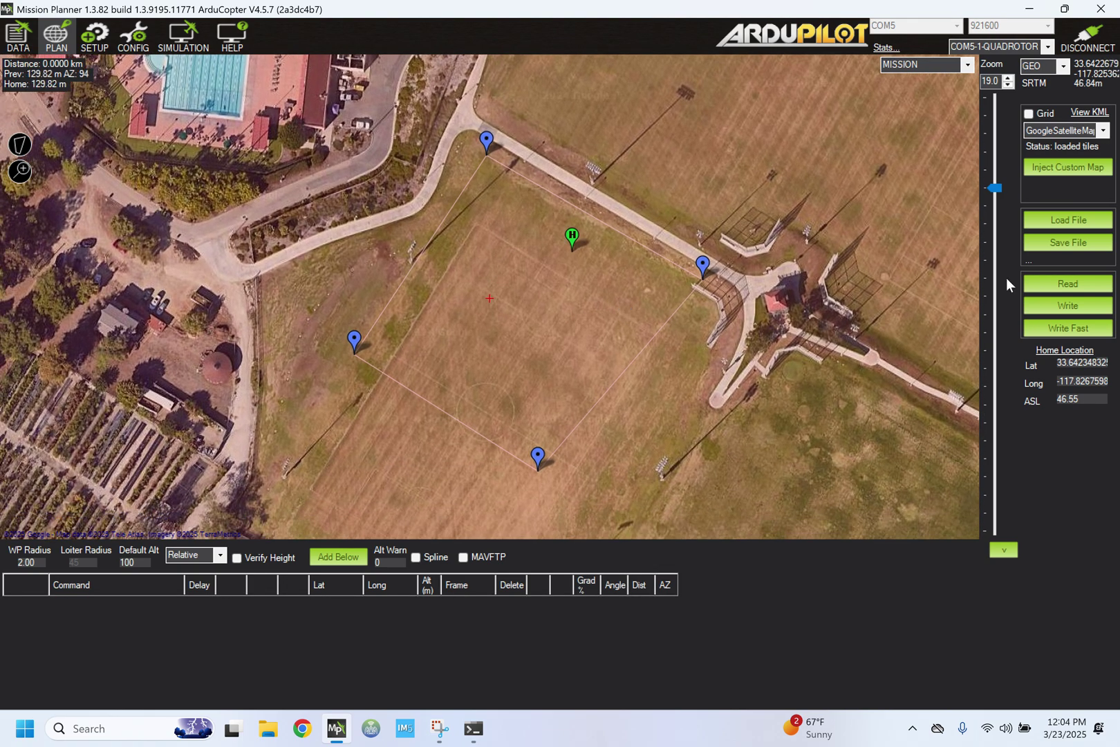
pyautogui.click(1045, 283)
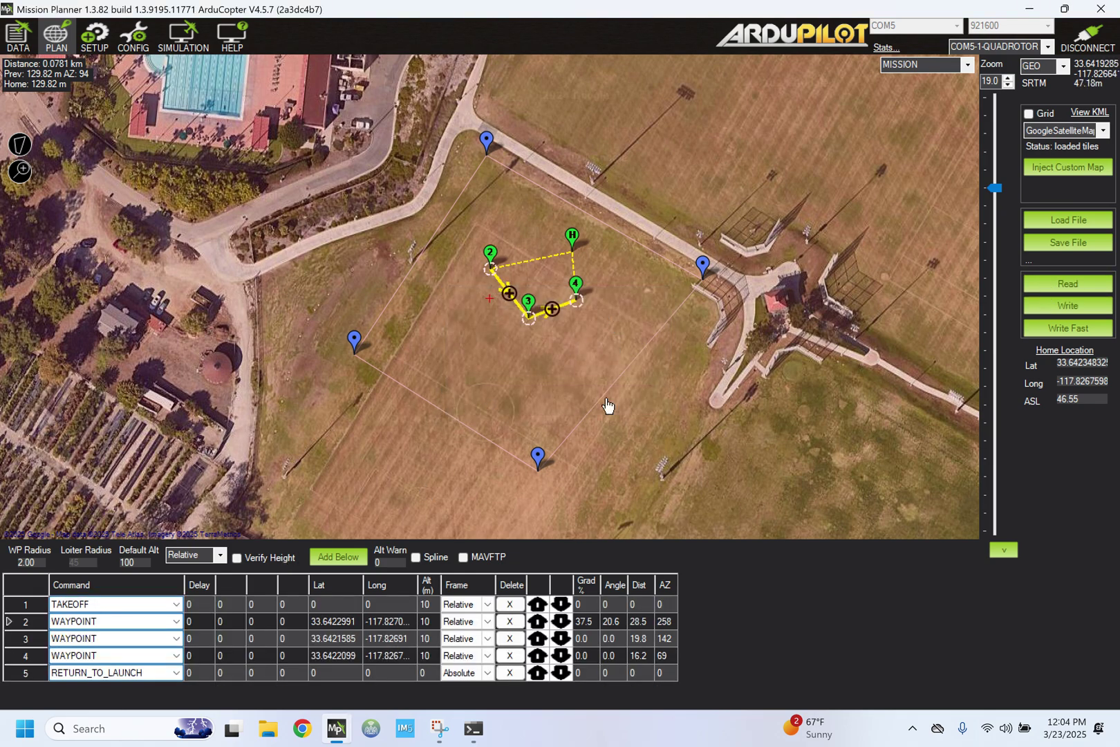
pyautogui.click(577, 296)
pyautogui.scroll(1, 577, 296)
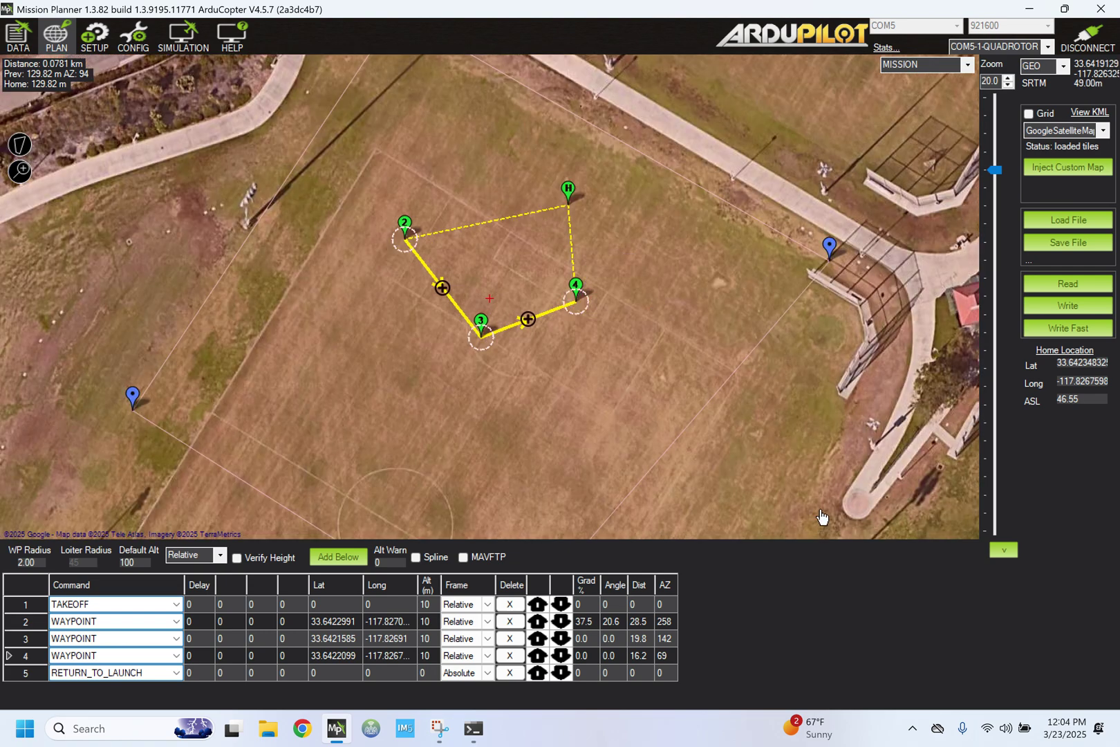